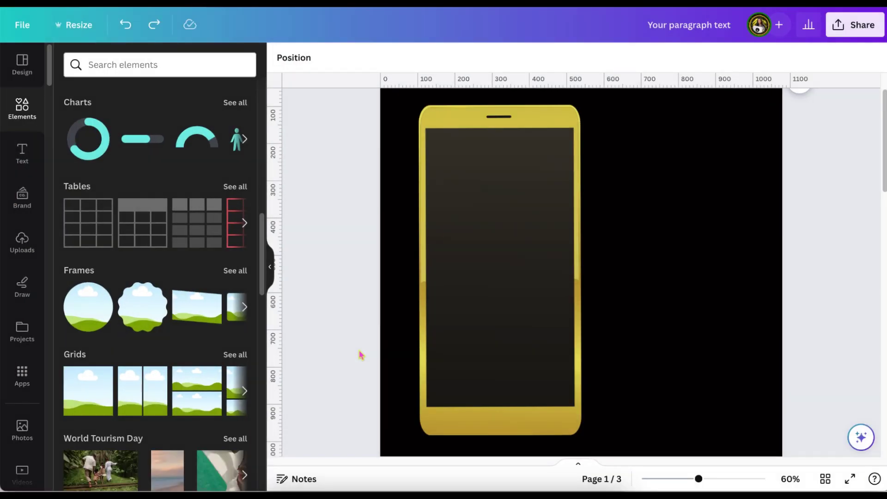
Scroll up to view the sky grid filling page 1 behind the gold phone
scroll(361, 355, "up", 1)
Pull the sky frame's right, left, top and bottom edges in toward the phone screen
left_click(83, 399)
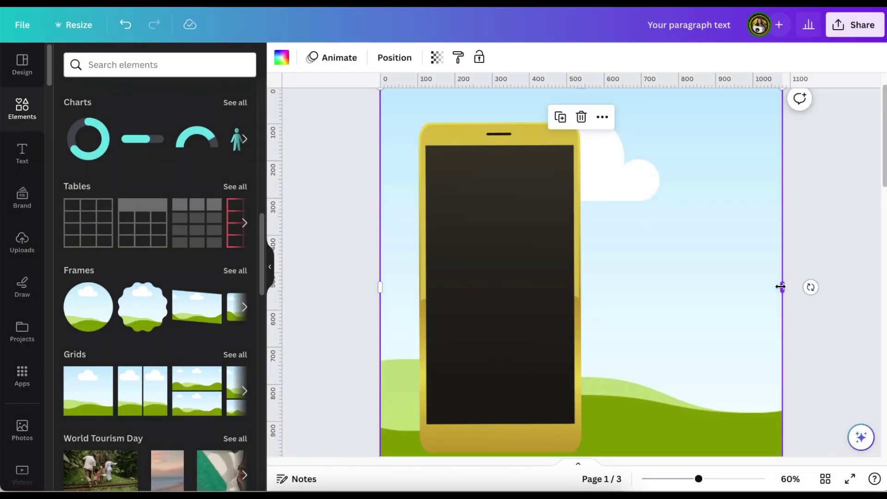
left_click_drag(635, 287, 570, 287)
left_click_drag(383, 288, 419, 291)
scroll(420, 291, "up", 1)
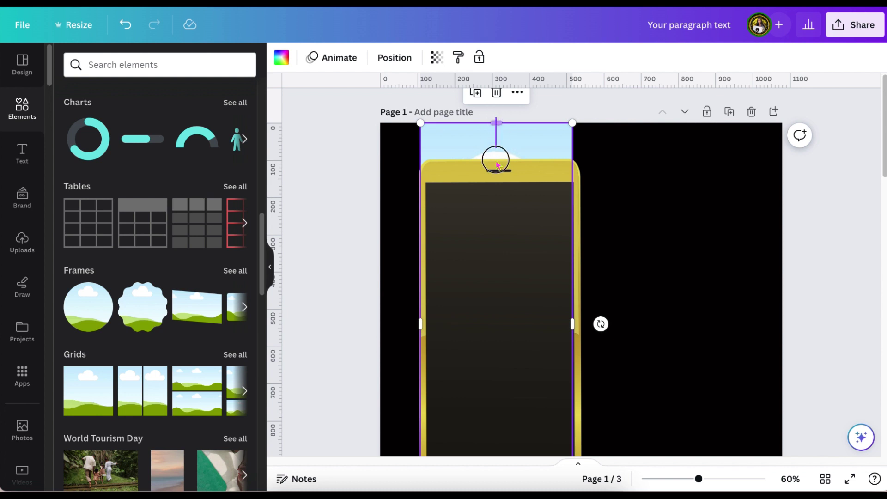
left_click_drag(496, 123, 497, 178)
scroll(499, 178, "down", 3)
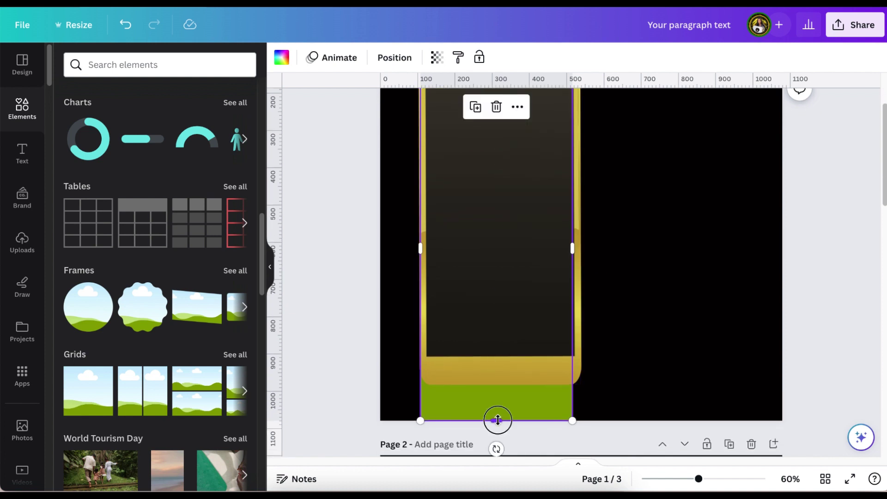
left_click_drag(498, 419, 498, 358)
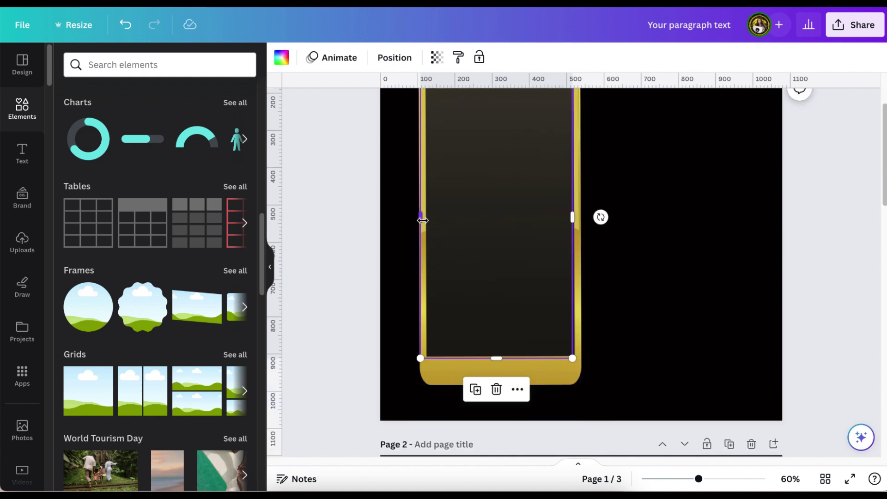
Fine-tune the frame's left, bottom and right edges to match the screen exactly
left_click_drag(422, 215, 426, 215)
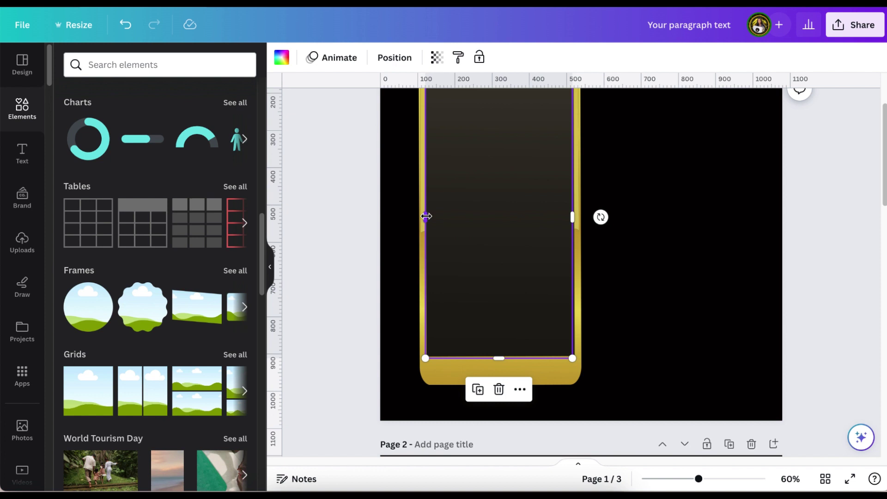
scroll(426, 215, "up", 2)
left_click_drag(699, 479, 711, 479)
scroll(716, 360, "up", 3)
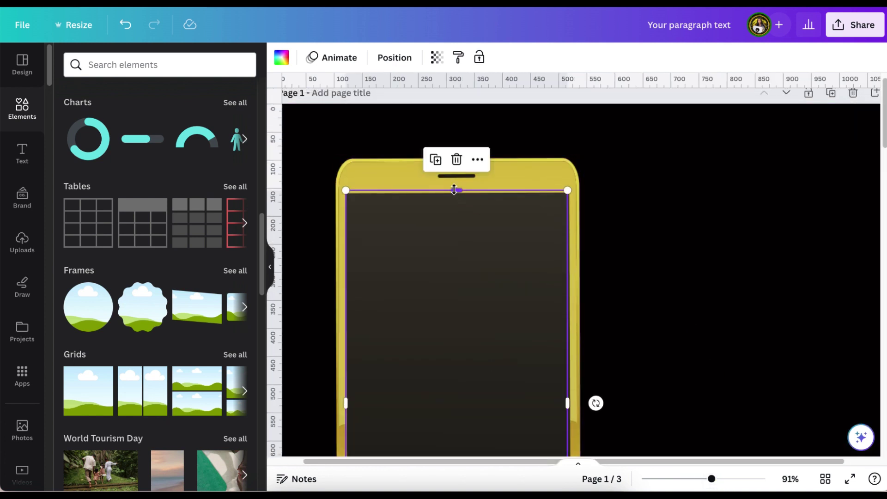
scroll(456, 194, "down", 6)
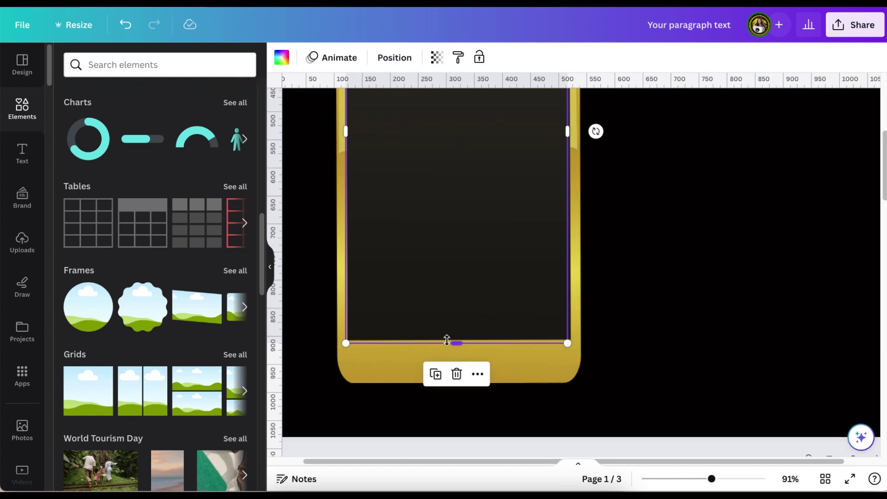
left_click_drag(455, 343, 455, 340)
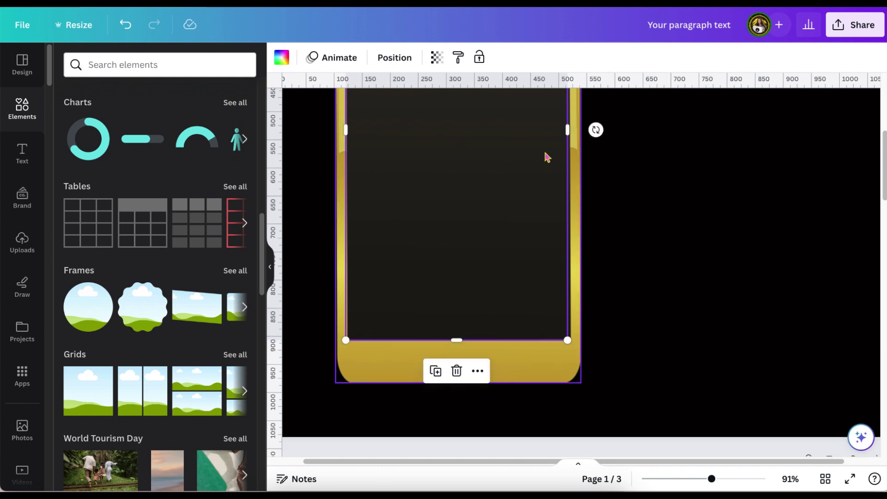
left_click_drag(567, 131, 572, 132)
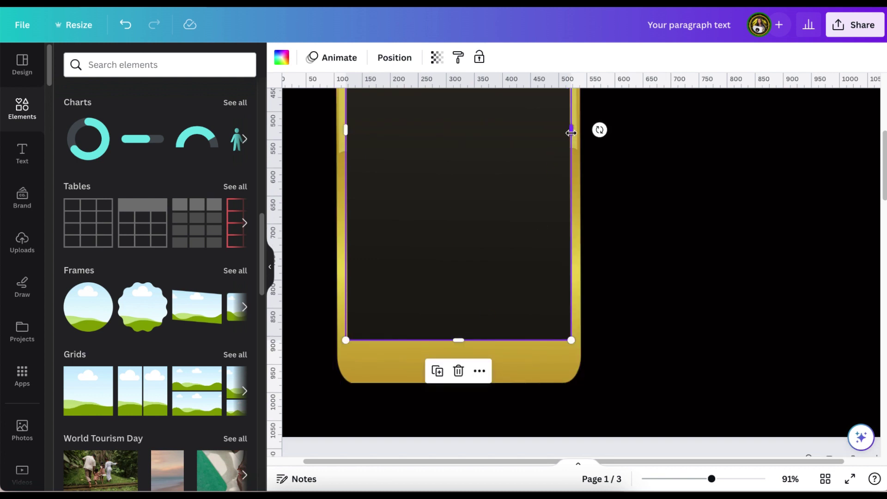
Copy the woman's portrait from page 3 into the phone's screen frame on page 1
left_click(403, 59)
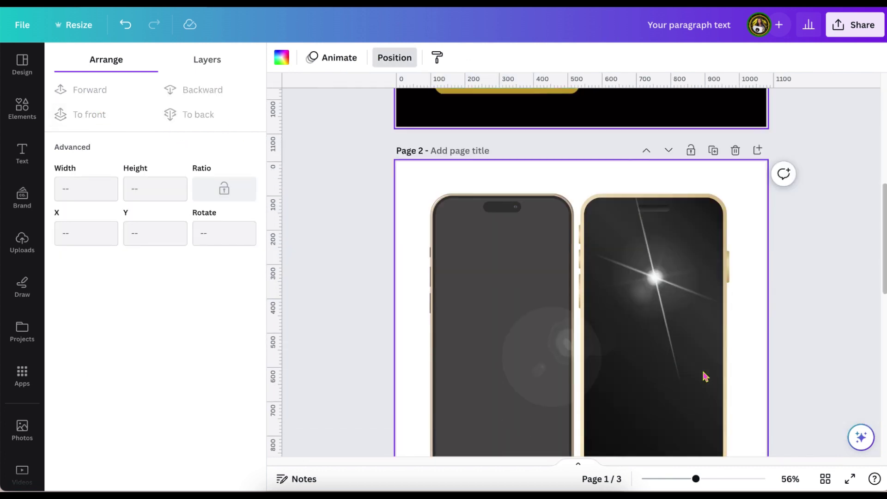
scroll(705, 376, "down", 7)
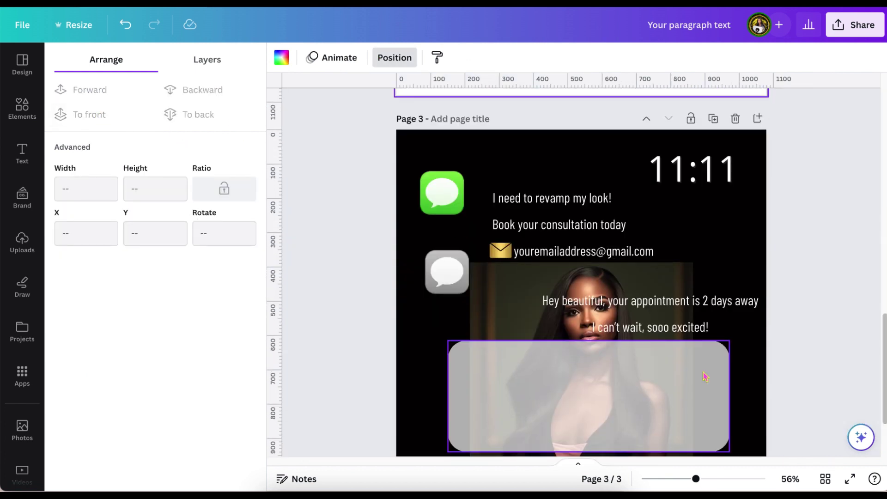
left_click(495, 303)
scroll(495, 303, "up", 14)
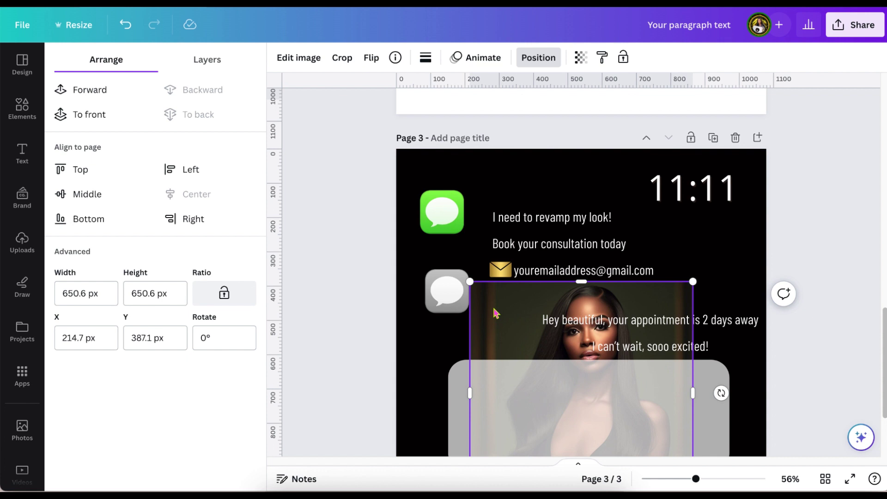
left_click(611, 271)
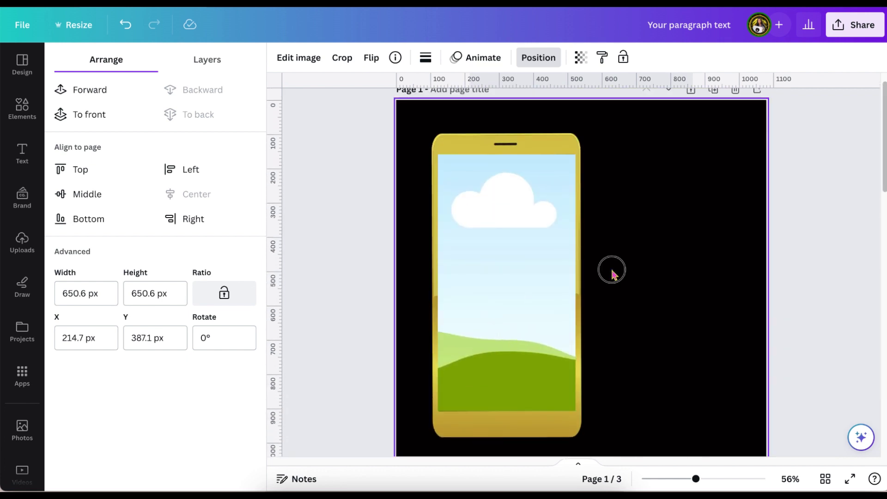
key("ctrl+v")
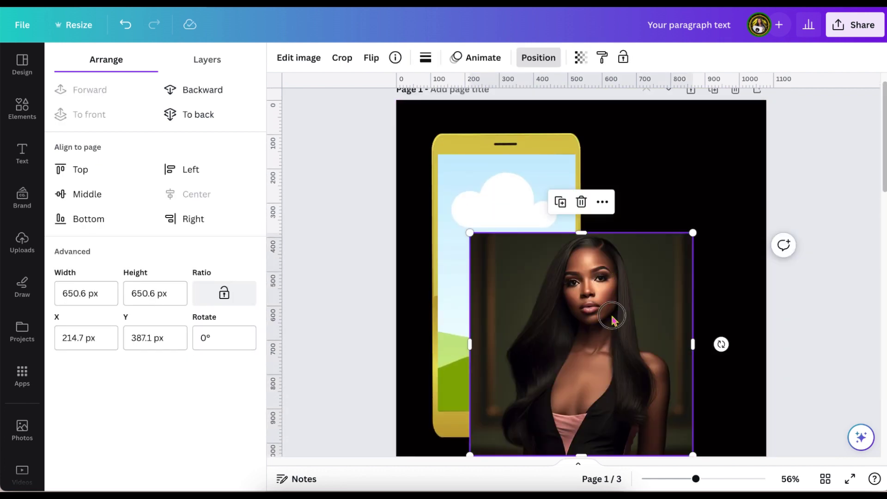
left_click_drag(613, 318, 554, 266)
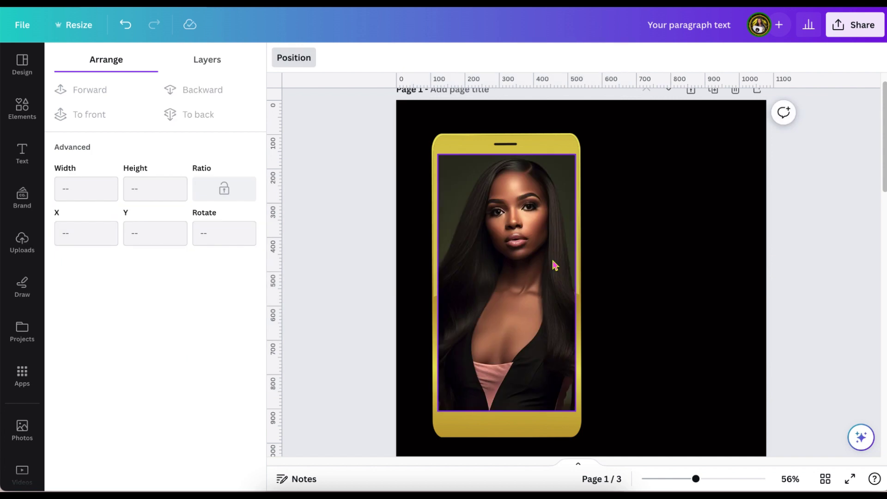
left_click(379, 239)
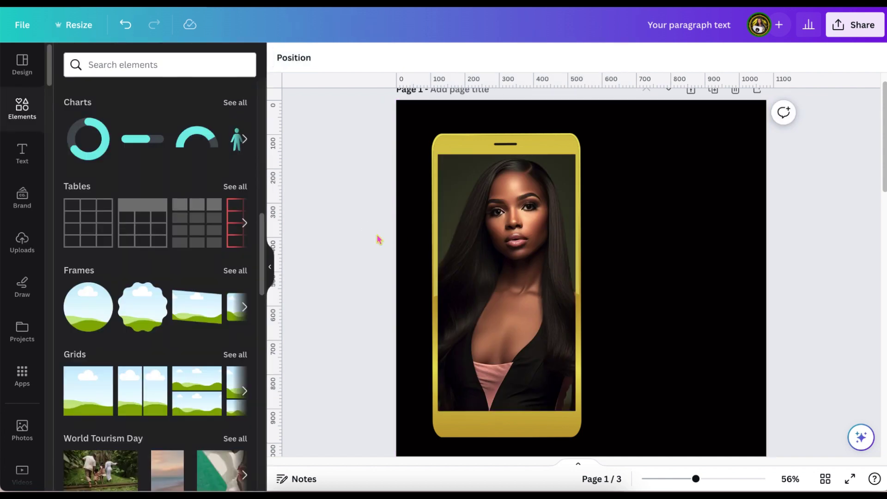
Enlarge the gold phone and its portrait to cover most of the page
scroll(462, 233, "down", 1)
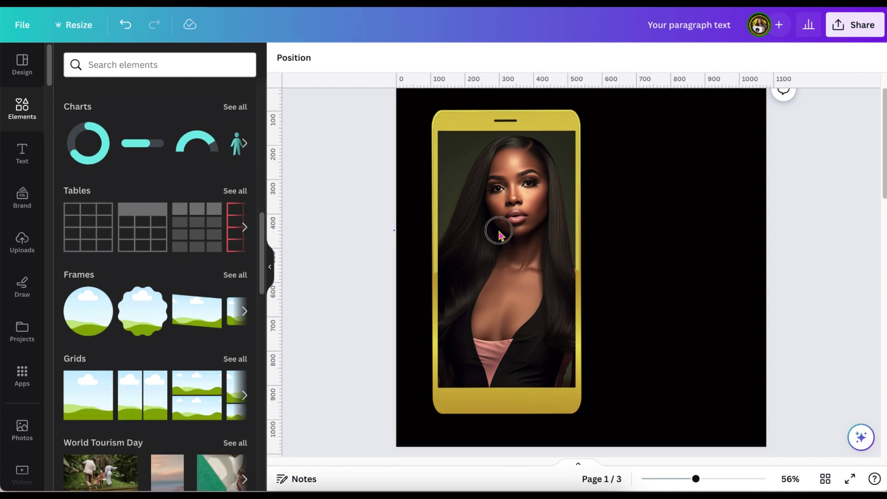
left_click(530, 232)
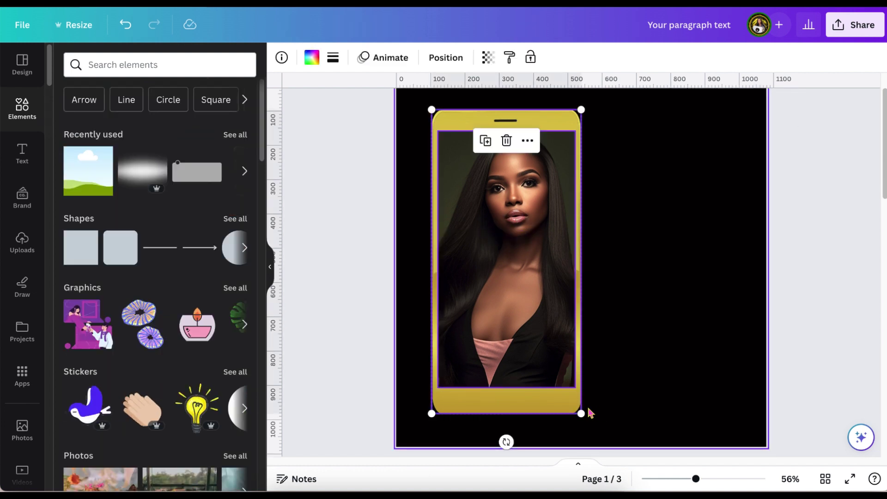
left_click_drag(581, 413, 691, 490)
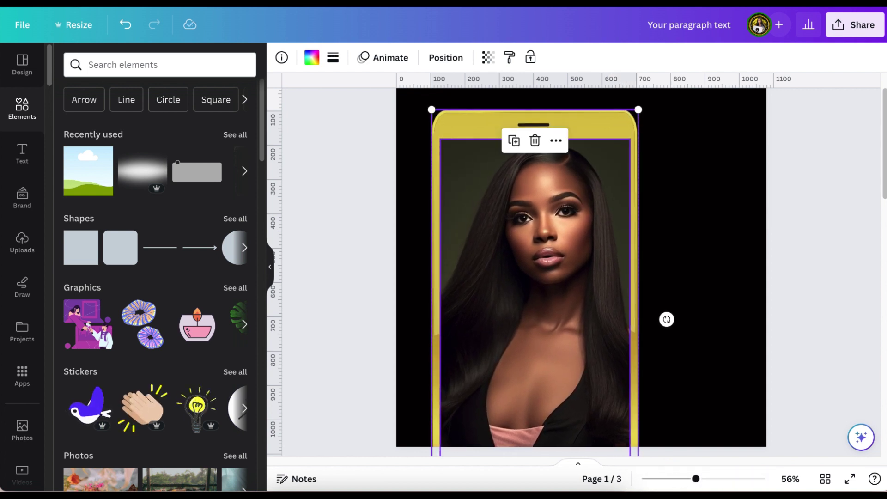
scroll(745, 385, "down", 1)
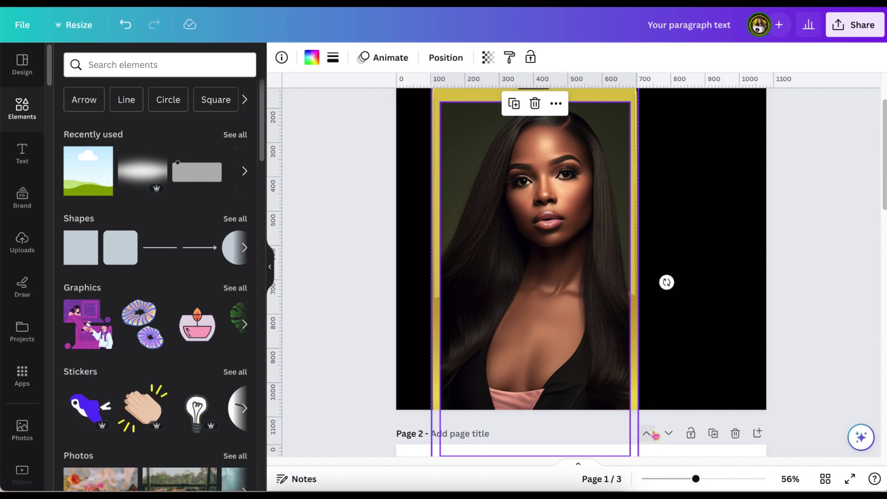
scroll(655, 435, "down", 4)
scroll(652, 398, "up", 1)
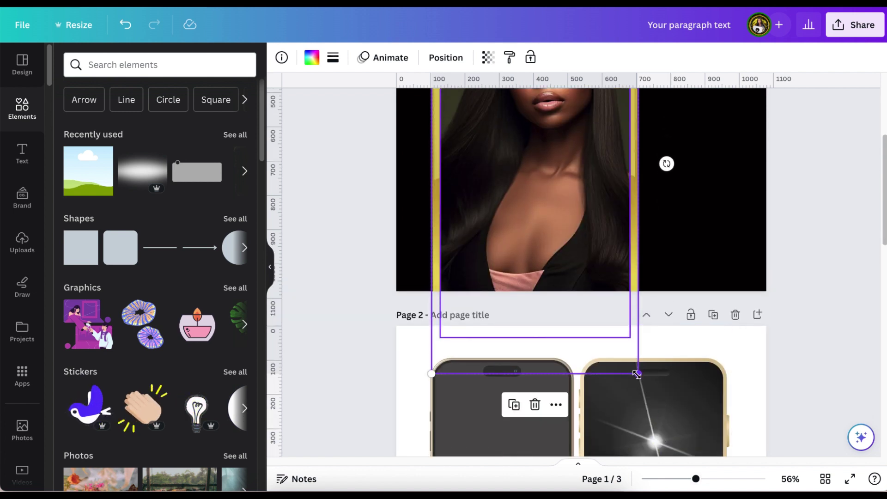
left_click_drag(644, 391, 688, 459)
scroll(872, 242, "up", 5)
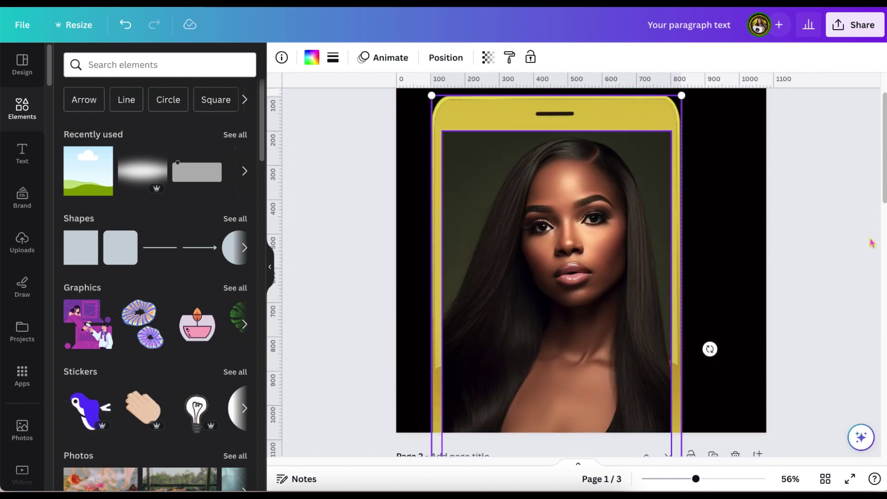
scroll(871, 242, "down", 2)
Copy the white 11:11 text from page 3 to the top centre of page 1's phone screen
left_click(872, 242)
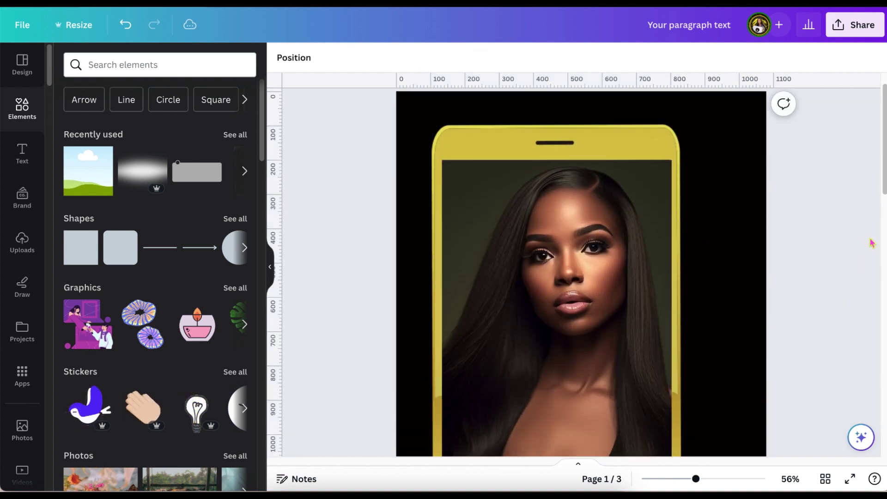
scroll(872, 243, "down", 1)
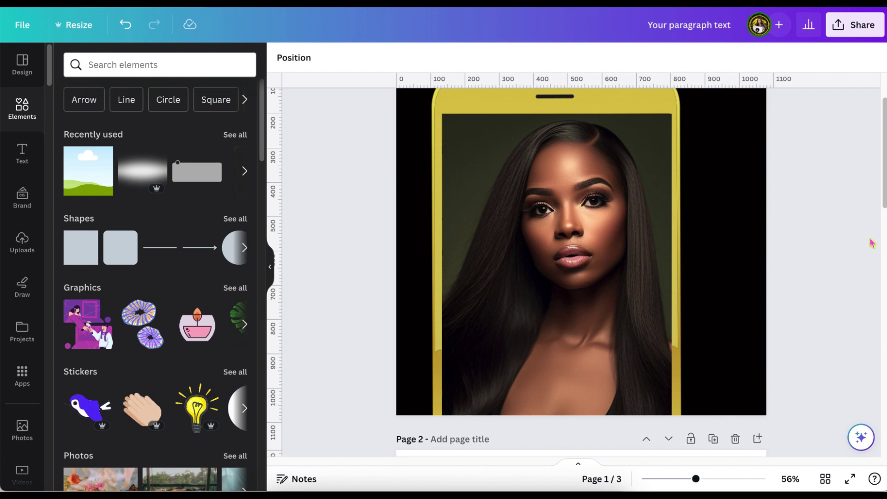
scroll(871, 243, "down", 10)
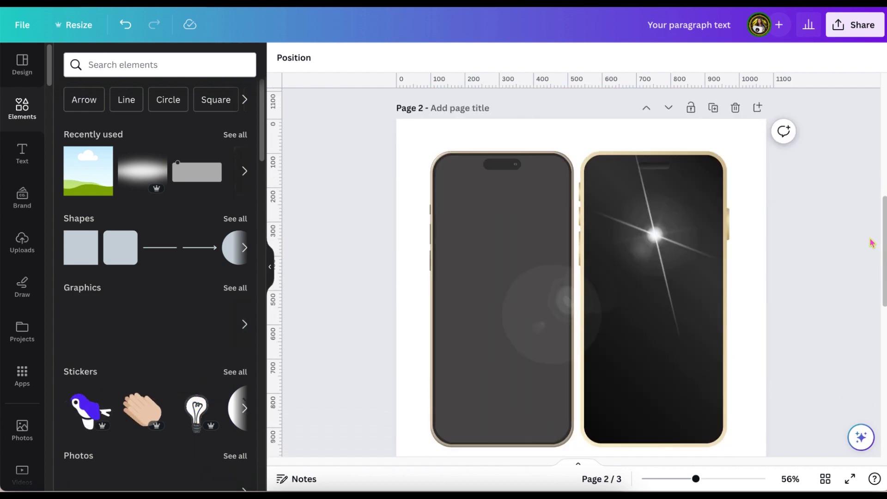
scroll(871, 242, "down", 8)
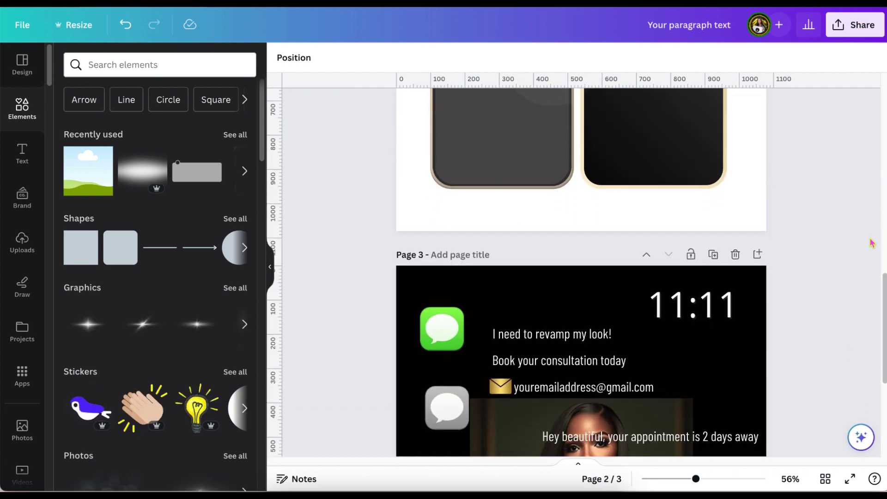
left_click(708, 307)
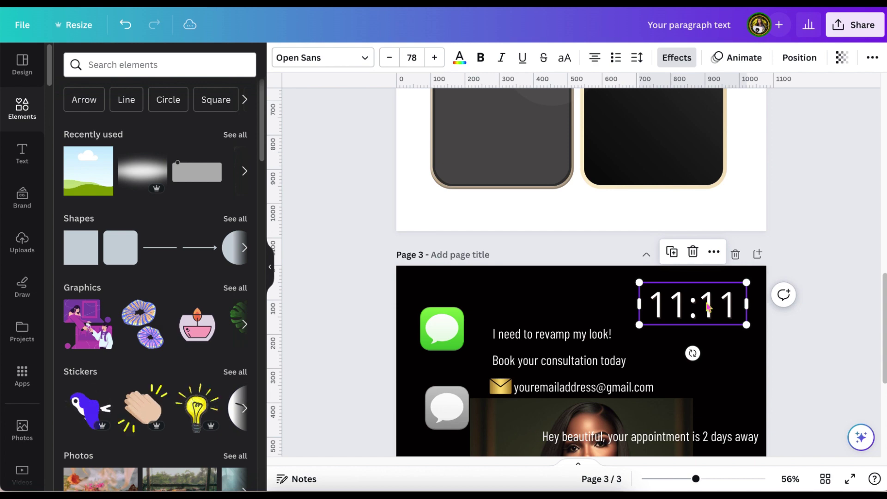
scroll(708, 306, "up", 20)
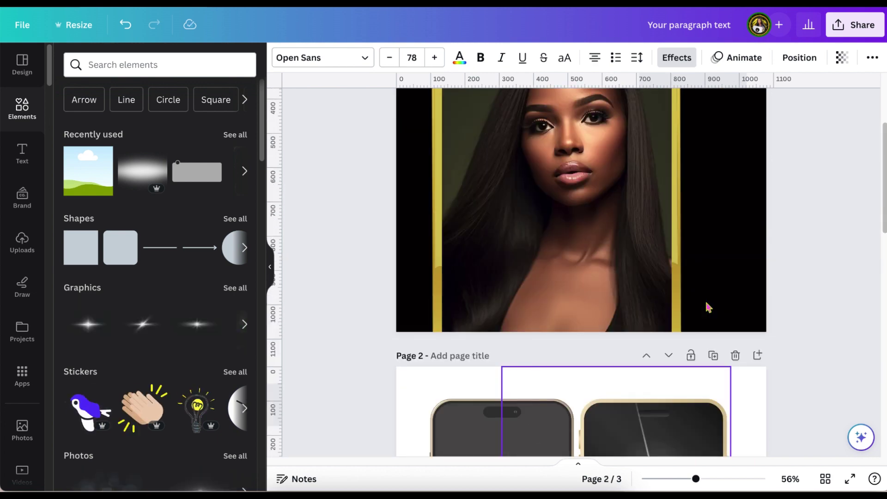
left_click(728, 250)
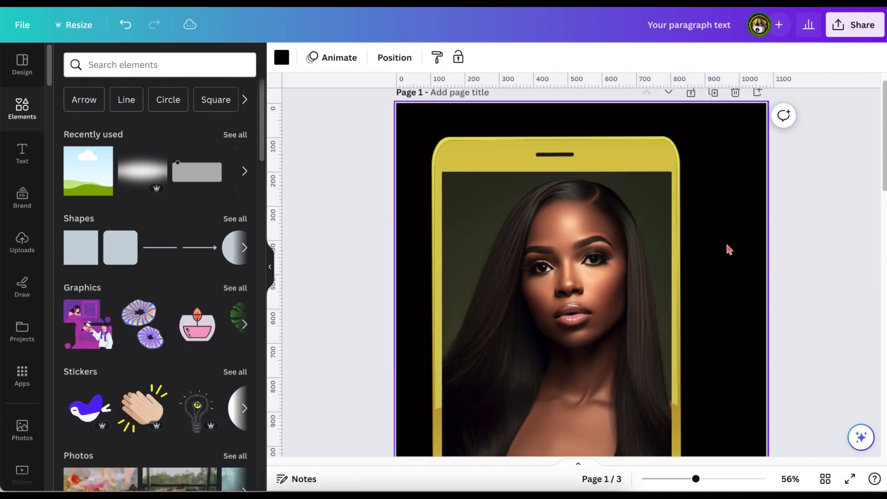
type("11:11")
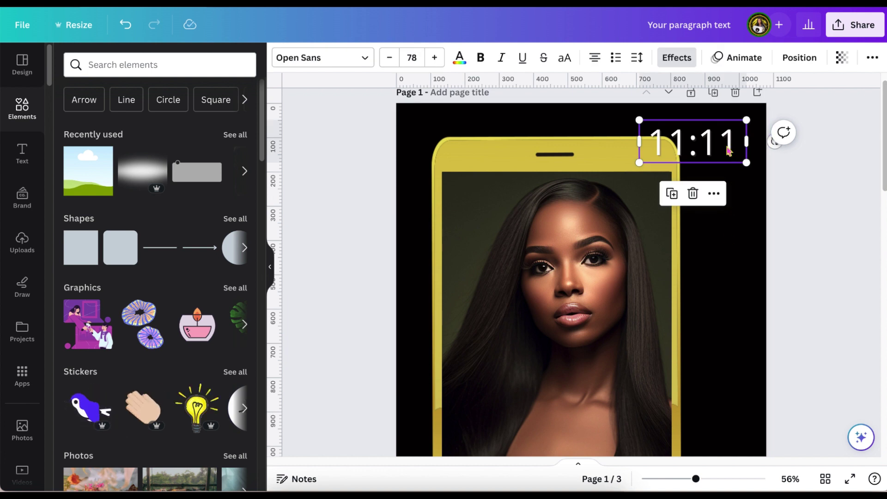
left_click_drag(724, 146, 591, 204)
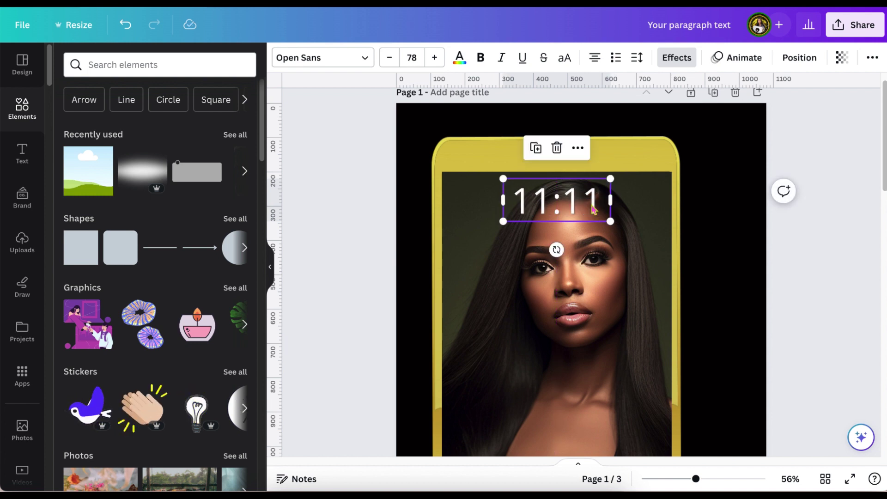
left_click(746, 256)
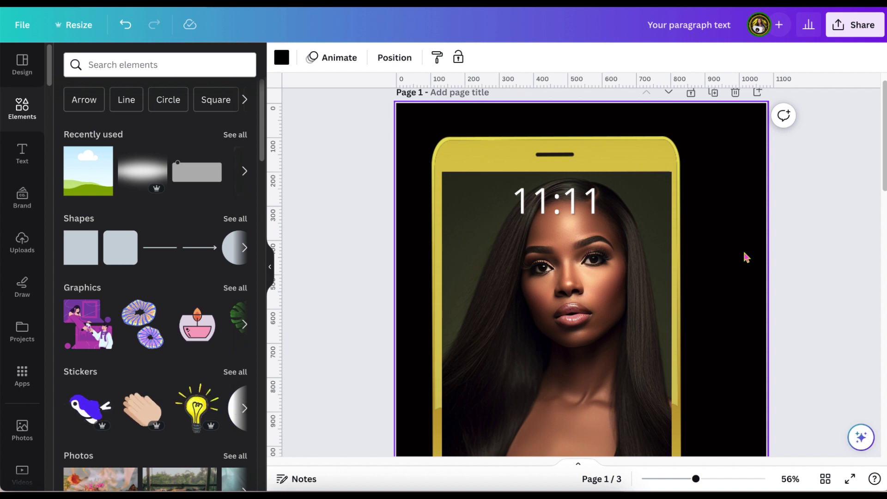
Duplicate 11:11 into a size 21 'Tuesday, September 12' line placed just below the time
left_click(552, 203)
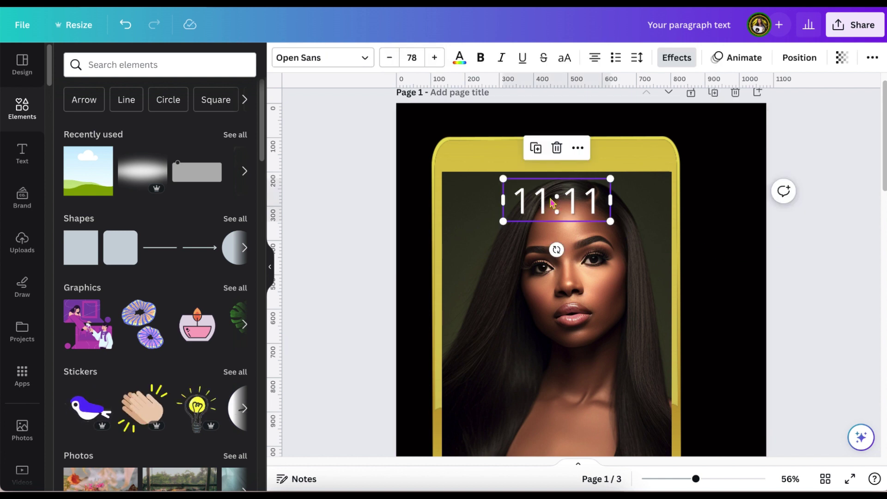
left_click(535, 148)
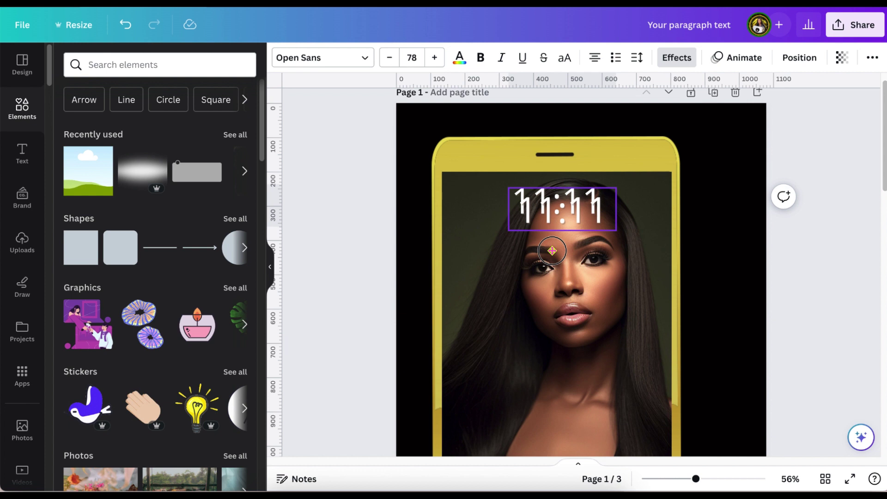
double_click(603, 269)
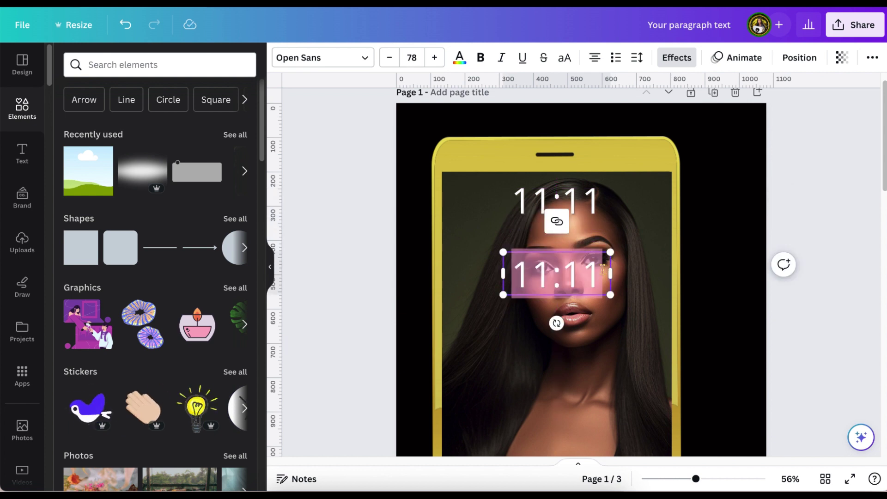
type("T")
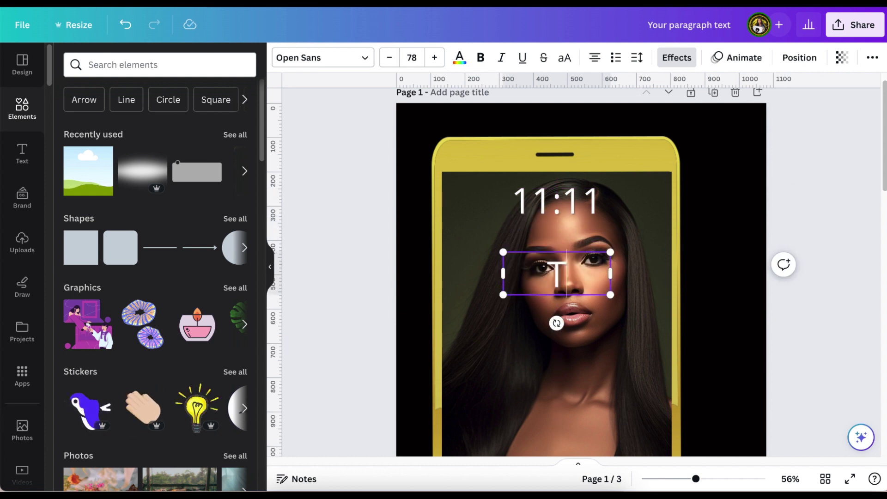
type("ues")
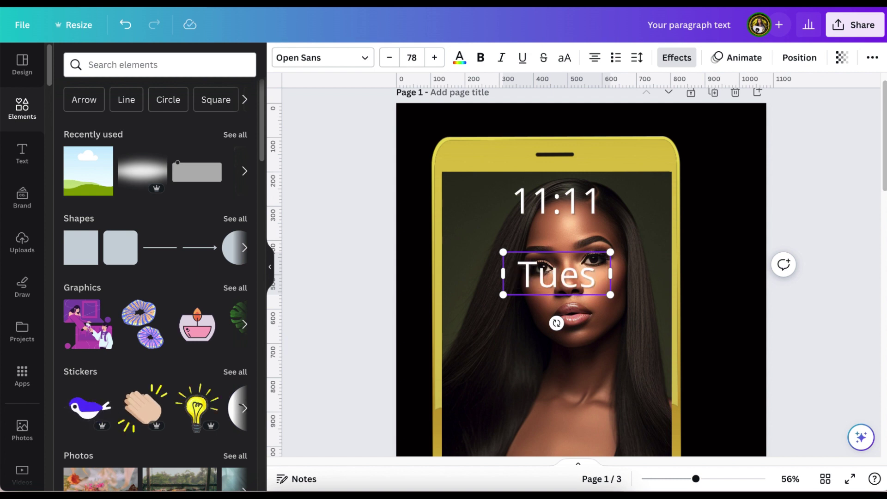
type("aday,")
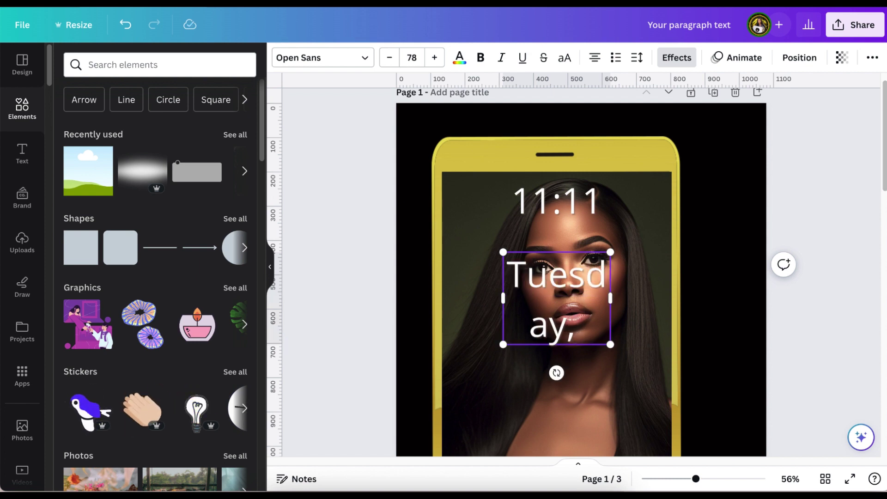
type(" Se")
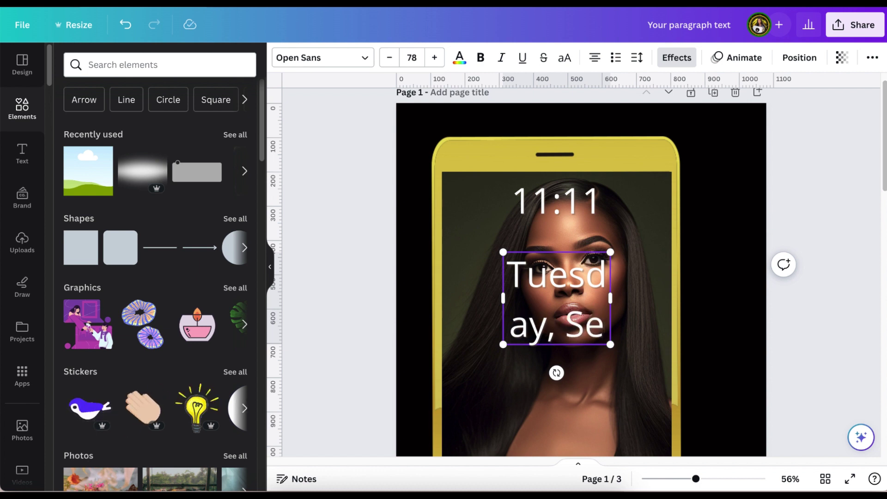
type("ptem")
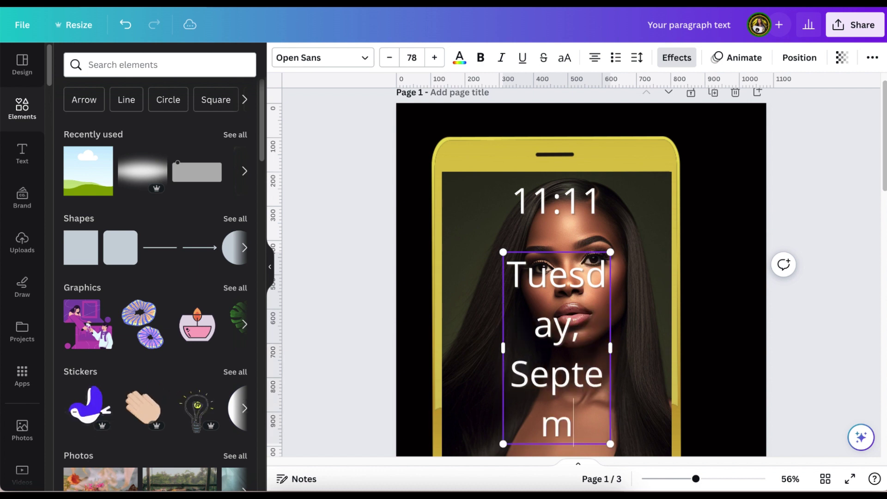
type("ber")
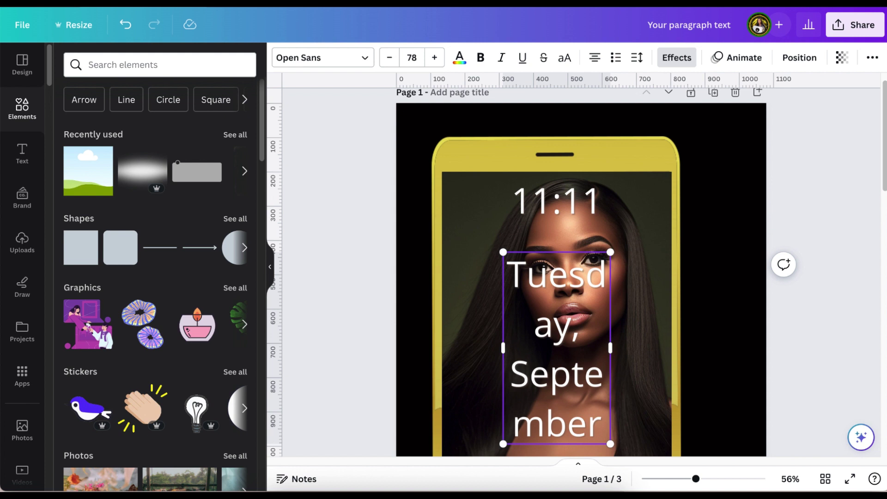
type(" 12")
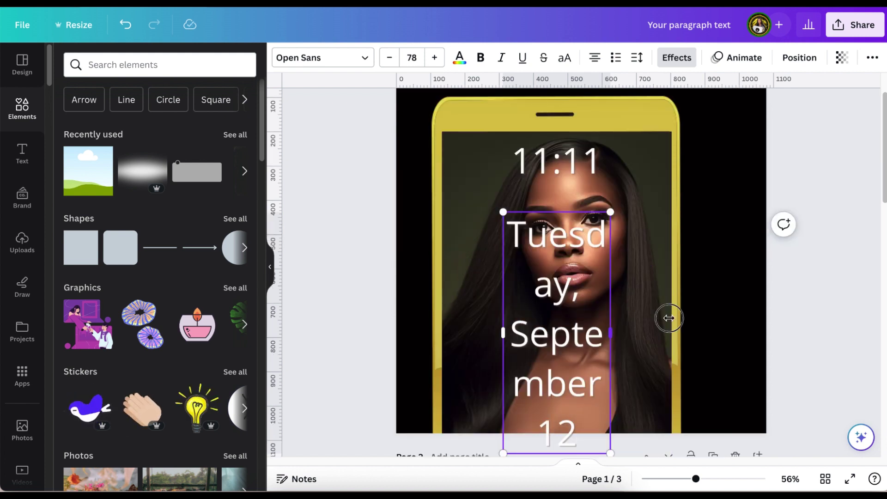
left_click_drag(668, 318, 826, 281)
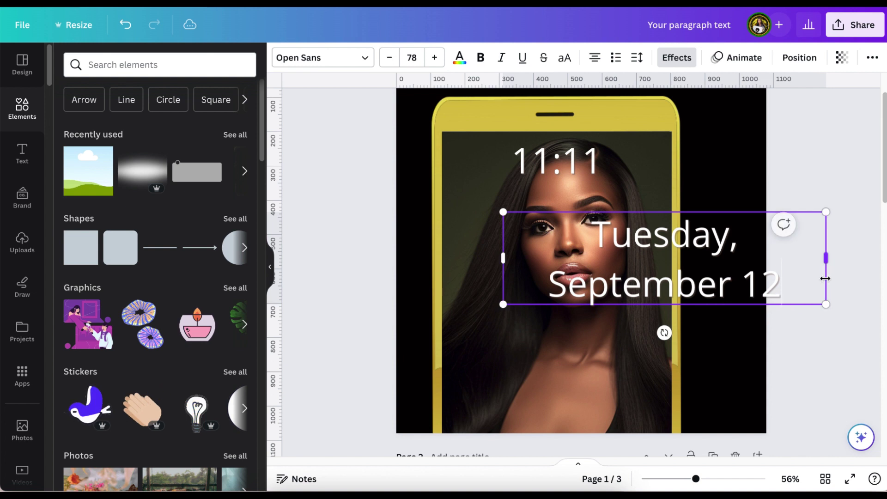
left_click(410, 58)
left_click(417, 262)
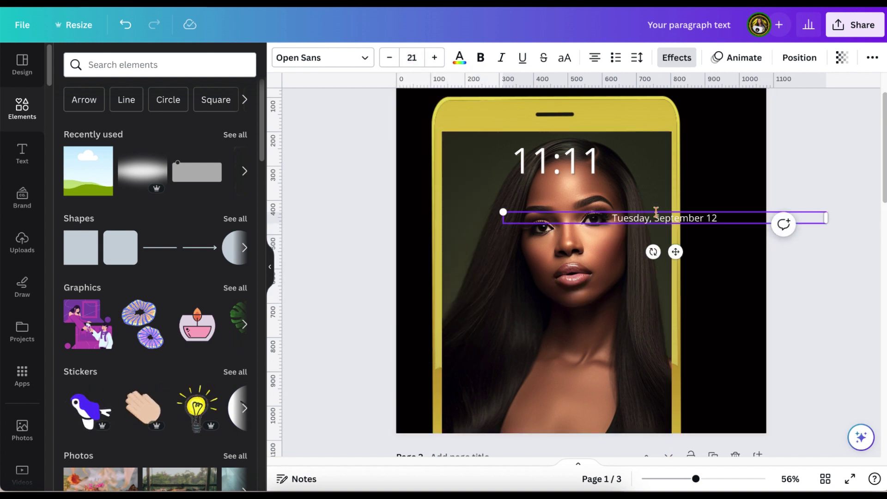
left_click_drag(830, 216, 652, 218)
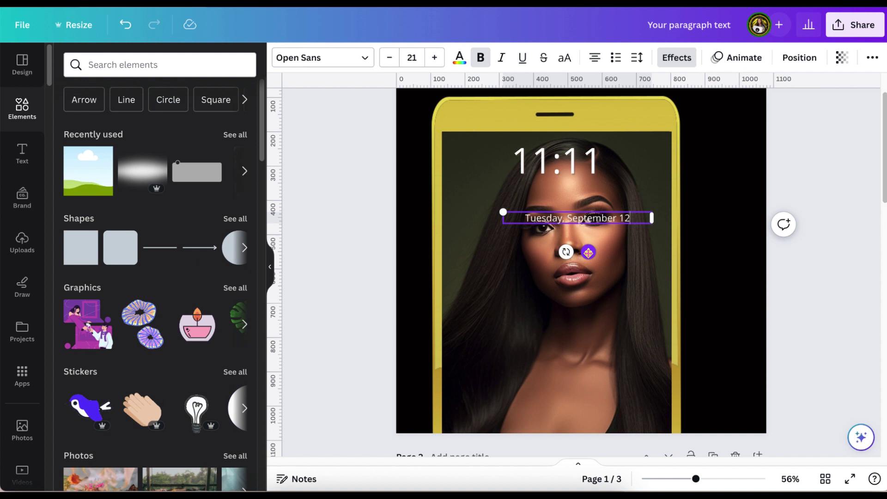
left_click_drag(588, 252, 579, 222)
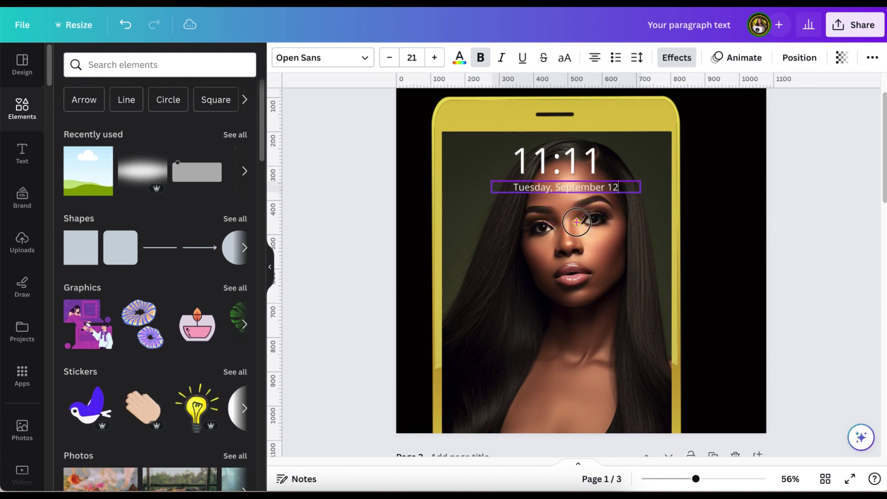
left_click(813, 135)
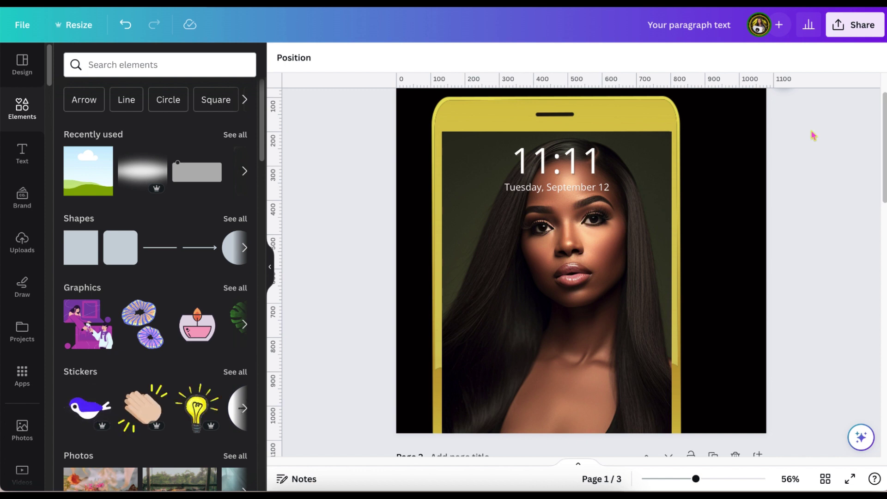
scroll(813, 136, "down", 2)
scroll(813, 135, "down", 10)
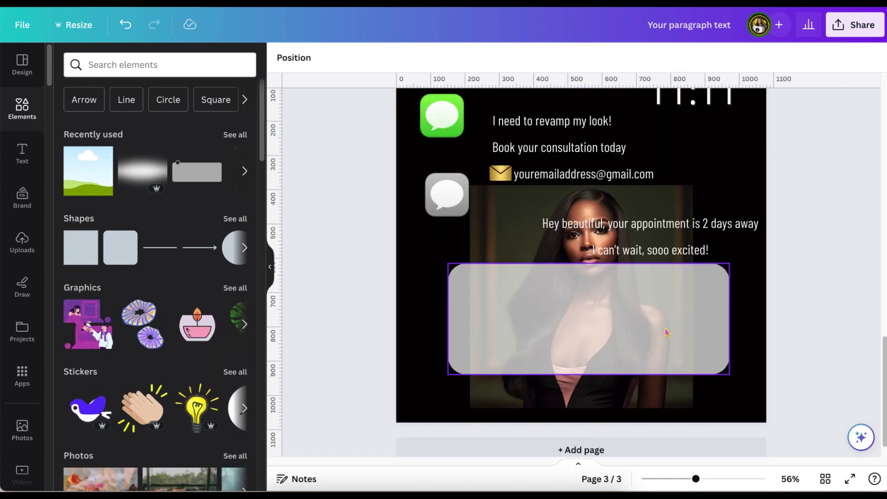
Paste page 3's grey rounded panel onto the page 1 phone, resized and centred below the date
left_click(666, 332)
key("ctrl+c")
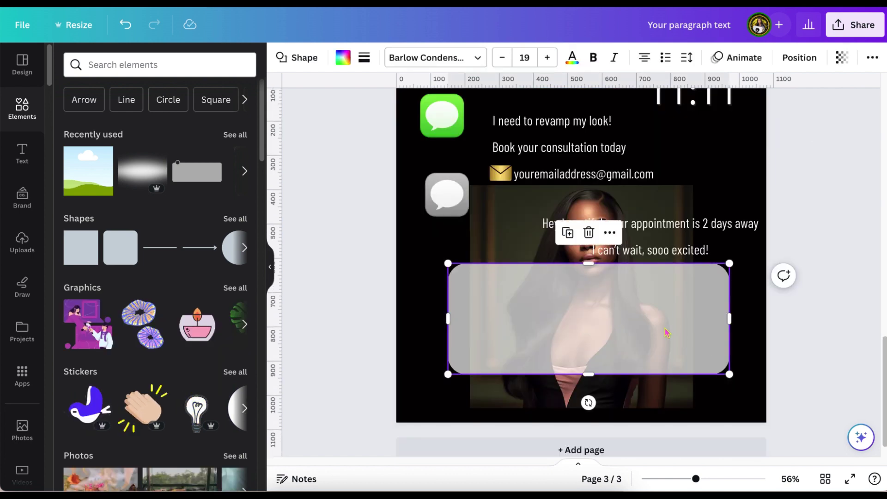
scroll(666, 333, "up", 10)
key("ctrl+v")
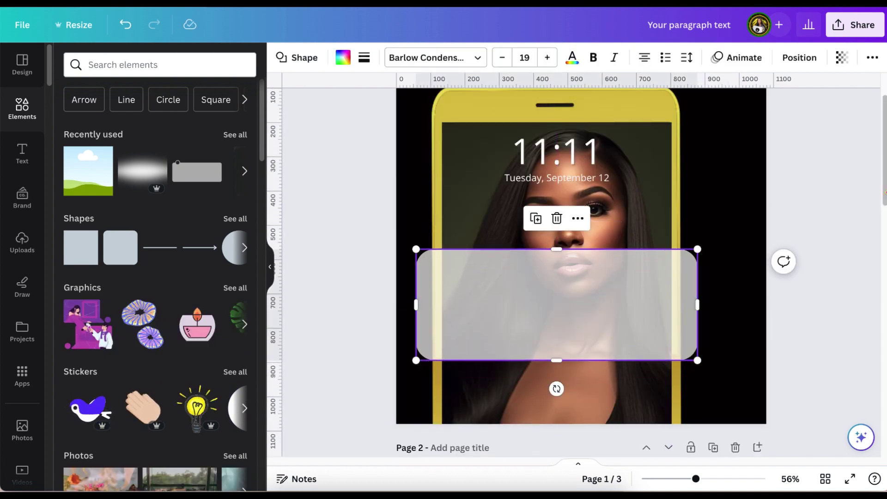
left_click_drag(415, 360, 450, 347)
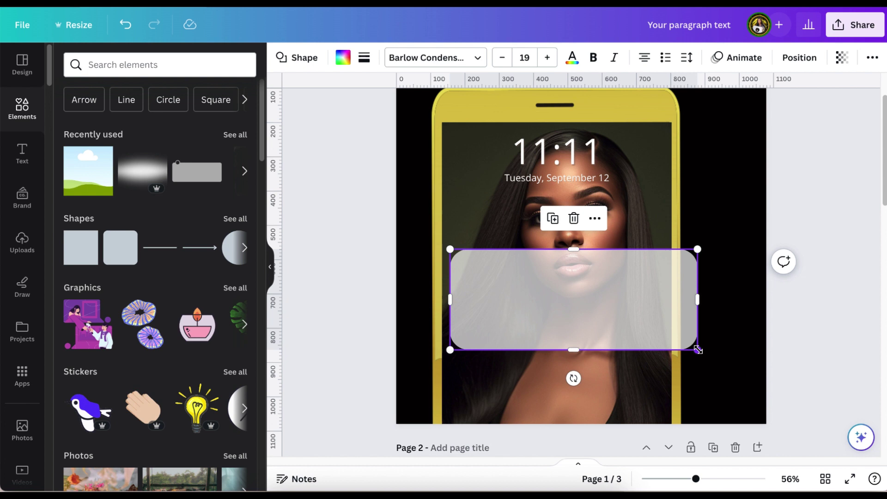
left_click_drag(696, 348, 663, 345)
mouse_move(560, 285)
left_mouse_down()
mouse_move(556, 278)
mouse_move(569, 283)
left_mouse_up()
key("Escape")
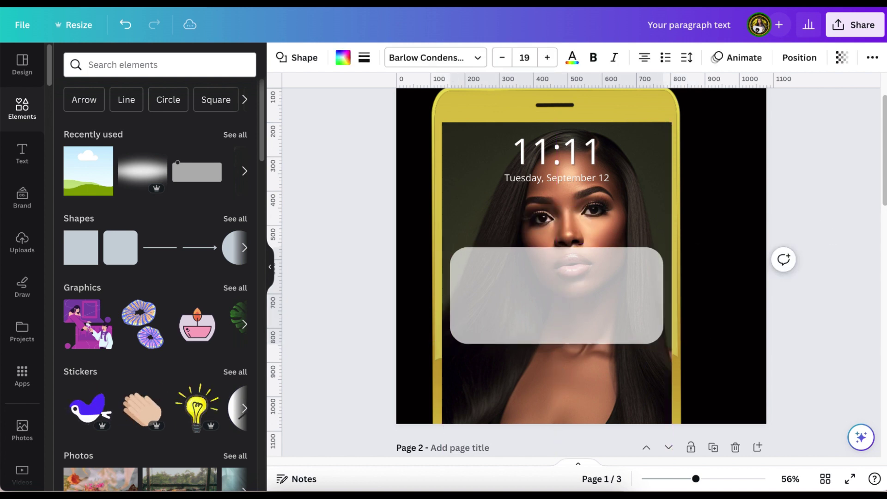
key("Up")
key("Up")
key("Up")
key("Up")
key("Up")
key("Up")
key("Up")
key("Up")
key("Up")
key("Up")
key("Up")
key("Up")
key("Up")
key("Up")
key("Up")
key("Up")
key("Up")
key("Up")
key("Up")
key("Up")
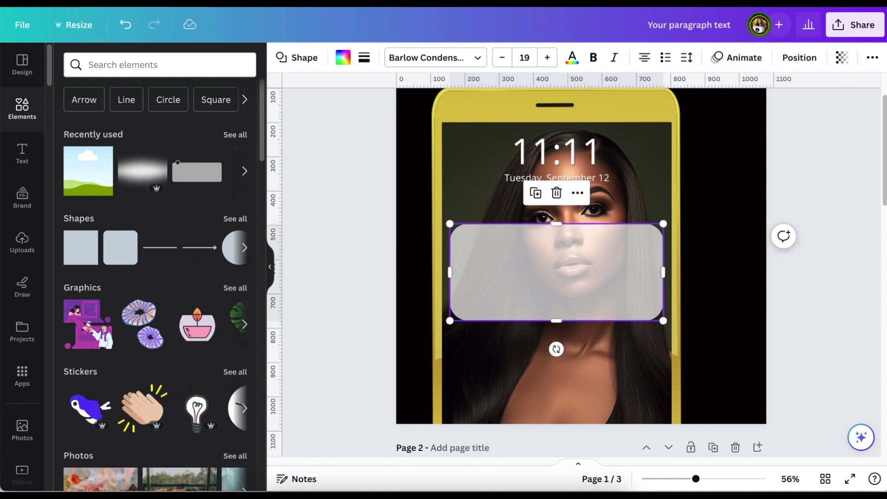
Make the notification panel black after trying grey fills
left_click(345, 59)
left_click(138, 225)
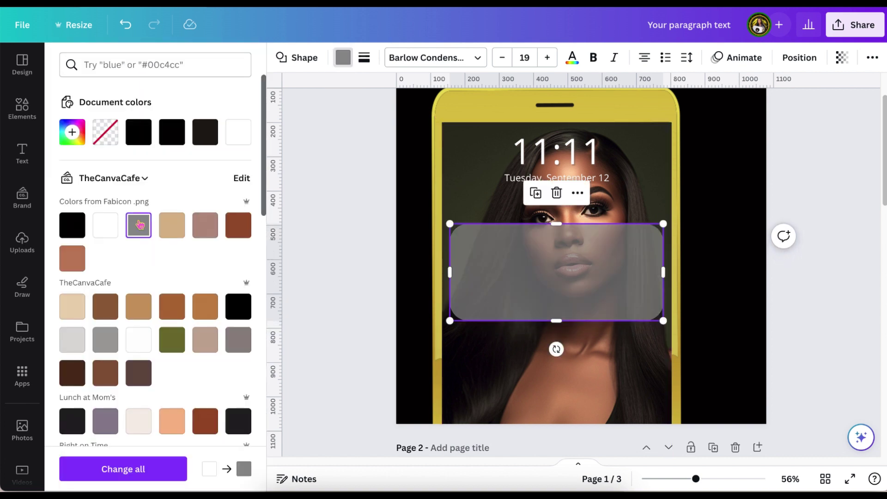
left_click(75, 341)
key("Escape")
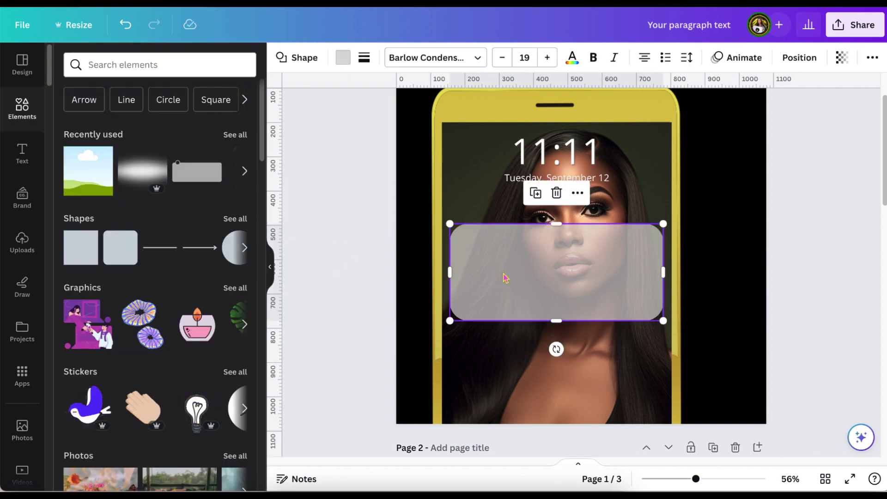
left_click(343, 57)
left_click(202, 132)
key("Escape")
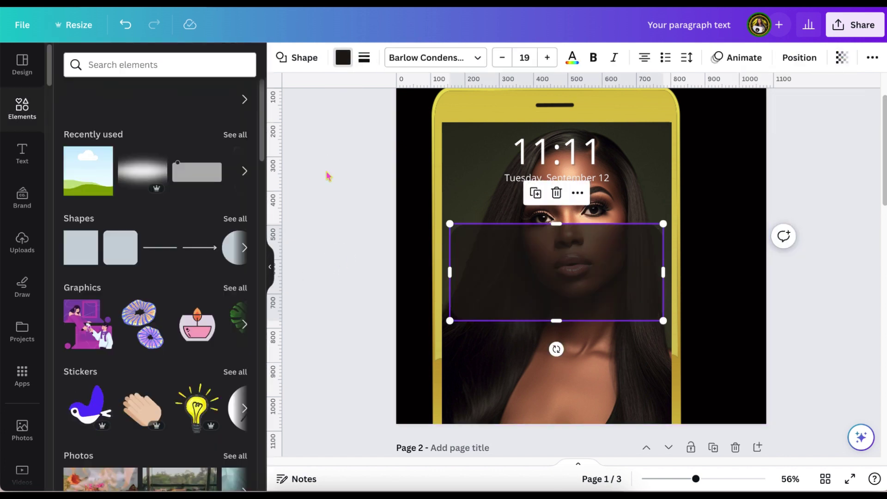
left_click(342, 227)
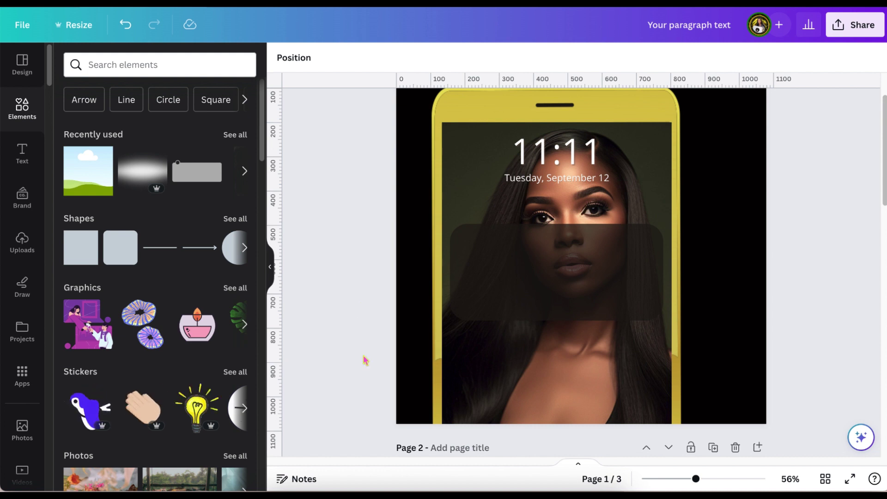
Copy page 3's grey message icon and fit it, shrunk, into the panel's top-left corner
scroll(364, 360, "down", 5)
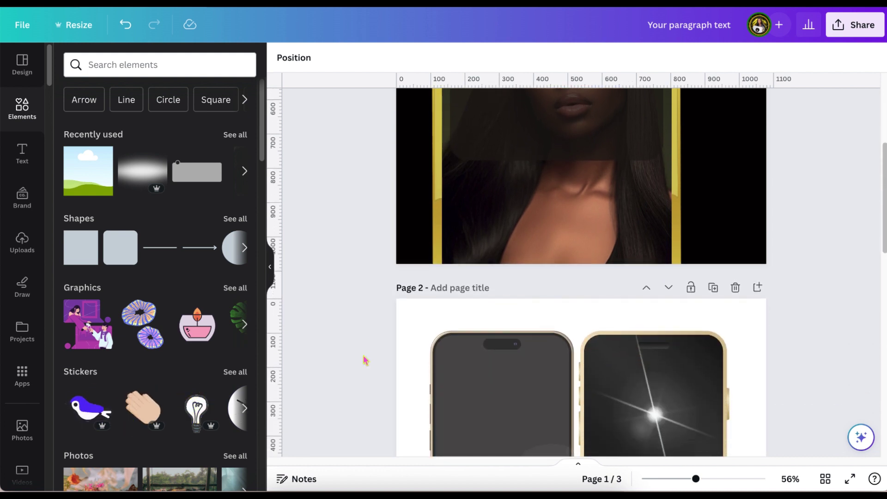
scroll(365, 359, "down", 15)
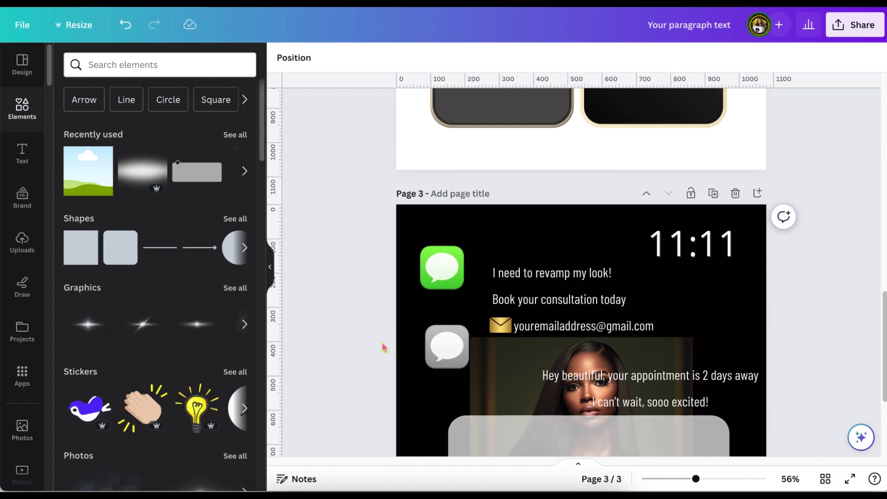
left_click(439, 363)
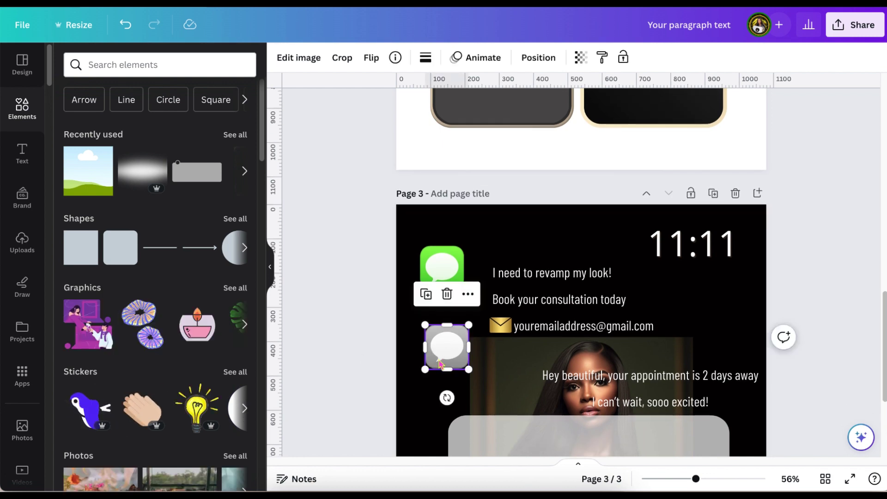
scroll(440, 364, "up", 10)
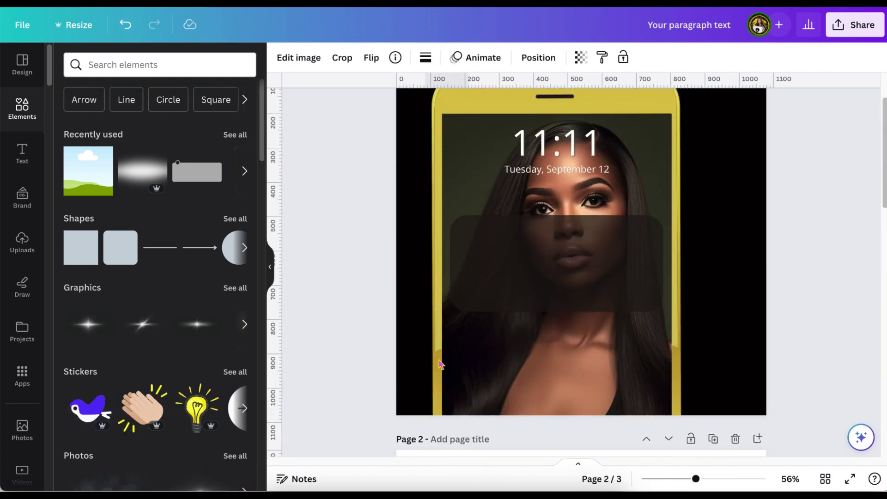
left_click(440, 363)
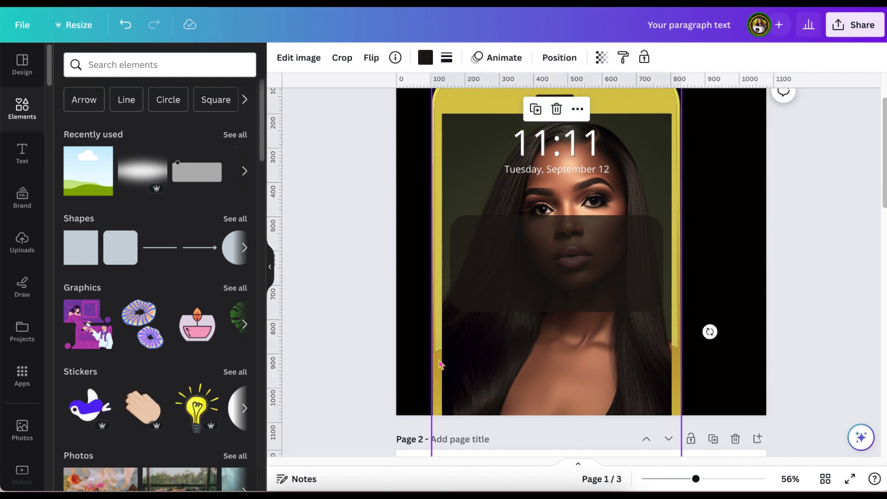
key("ctrl+v")
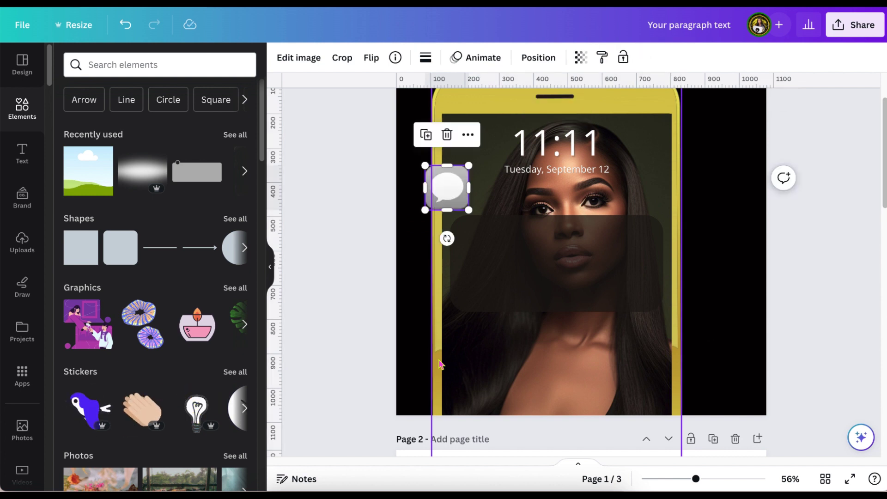
left_click_drag(448, 187, 474, 229)
left_click(479, 136)
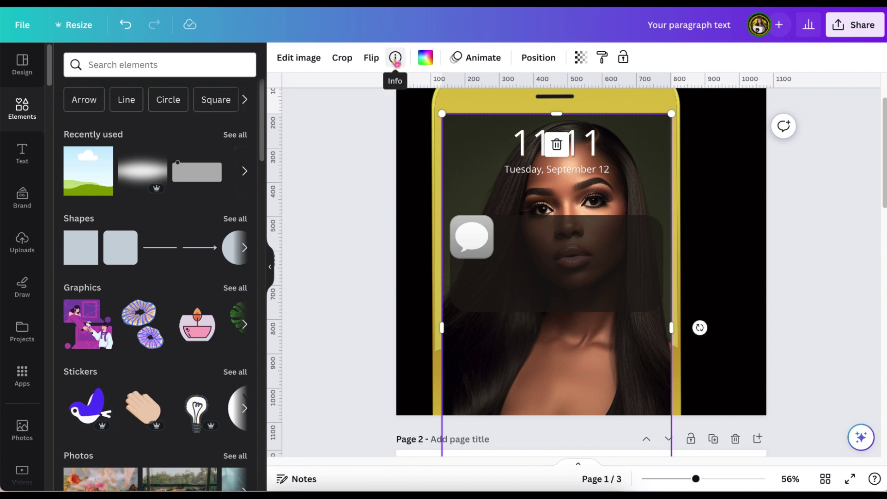
left_click_drag(453, 267, 483, 271)
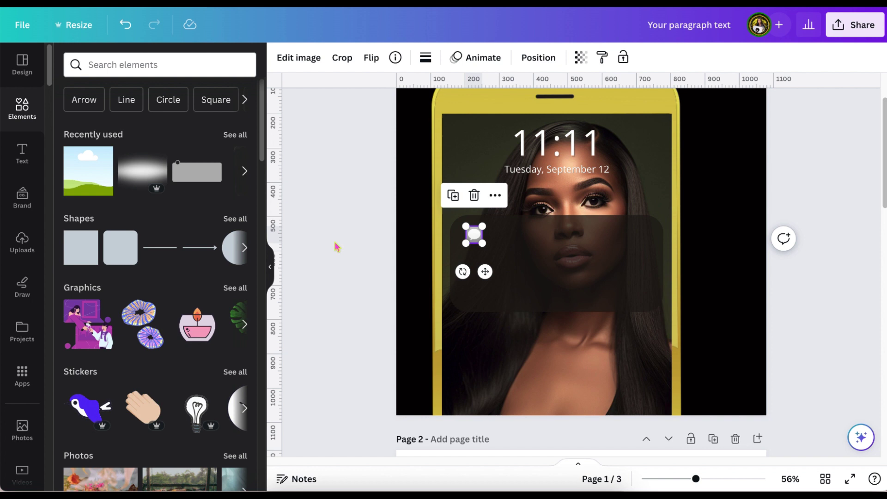
left_click(366, 233)
Paste page 3's 'Hey beautiful, your appointment is 2 days away' text onto page 1 and narrow it
scroll(815, 166, "down", 3)
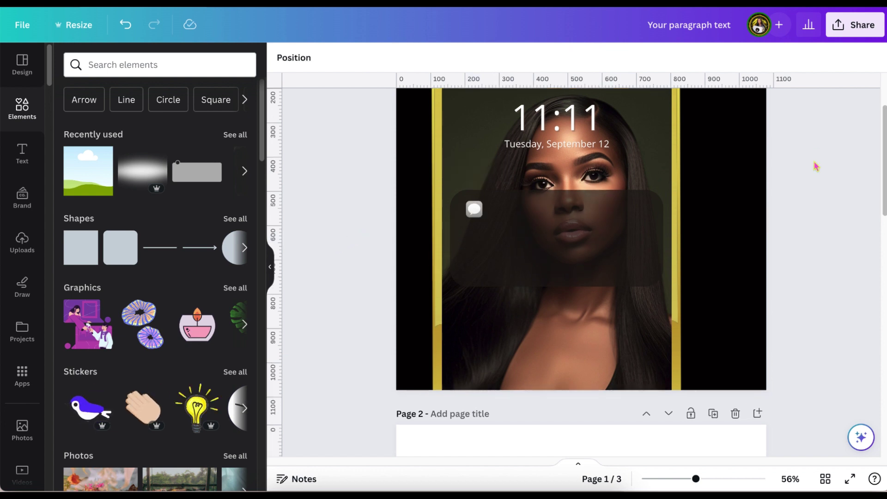
scroll(815, 166, "down", 10)
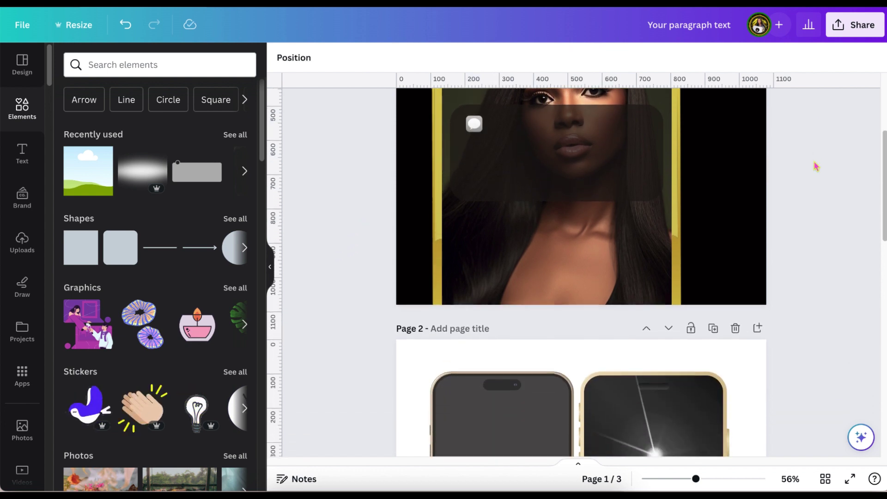
scroll(816, 166, "down", 6)
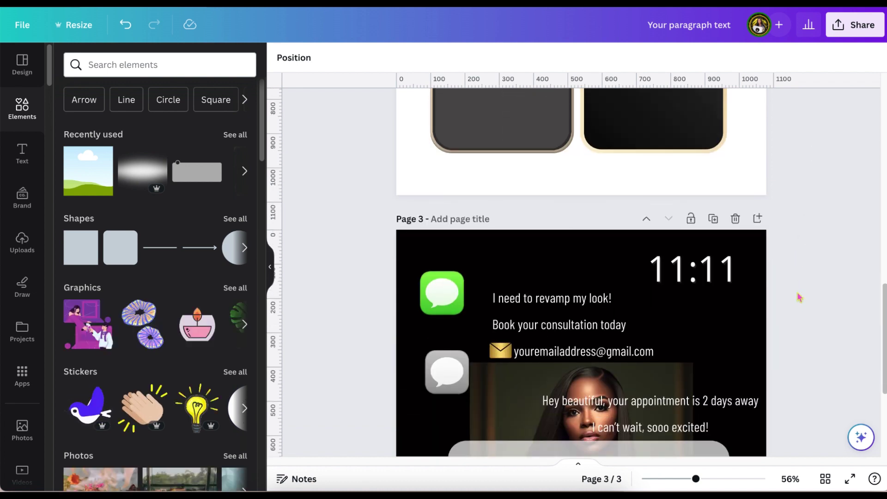
scroll(797, 297, "down", 6)
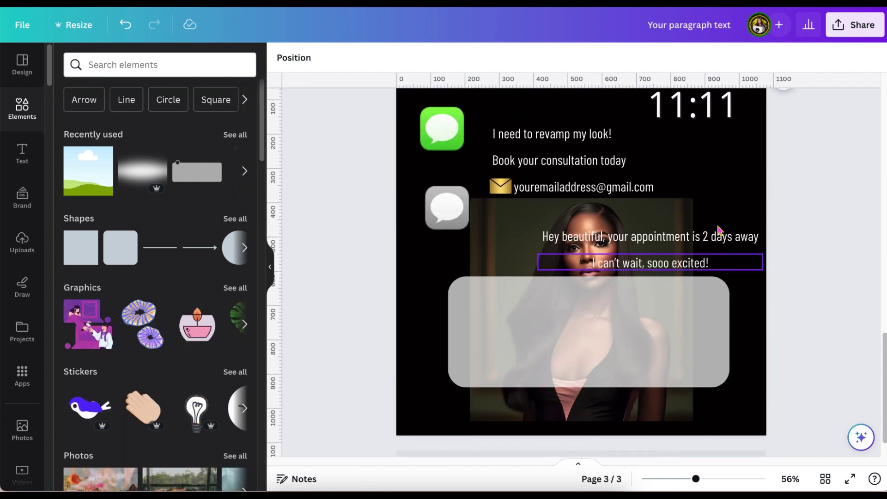
left_click(720, 238)
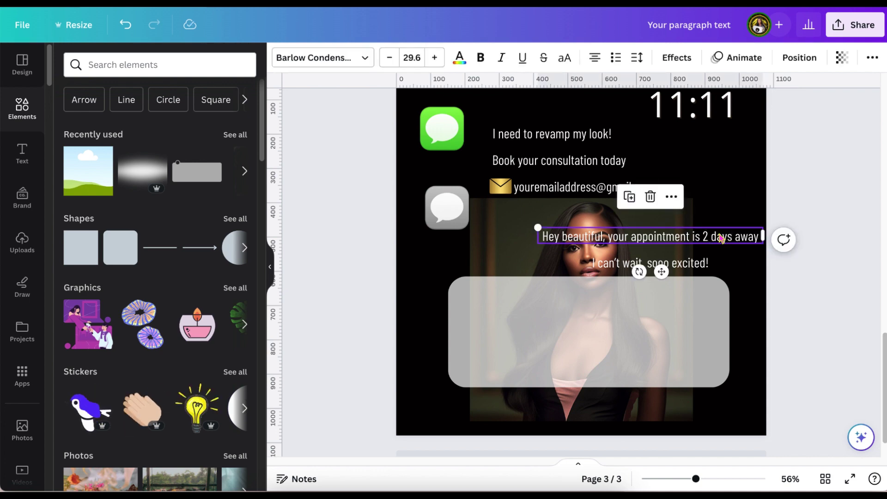
scroll(721, 239, "up", 20)
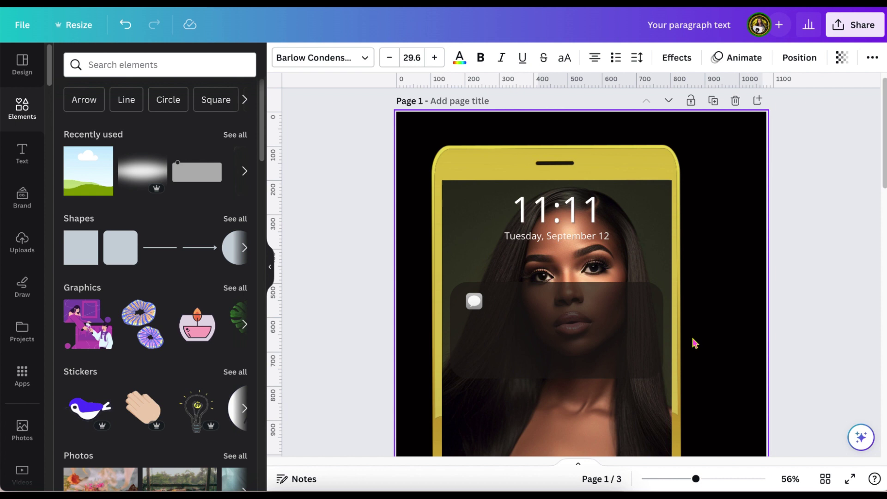
scroll(694, 342, "down", 1)
left_click(695, 342)
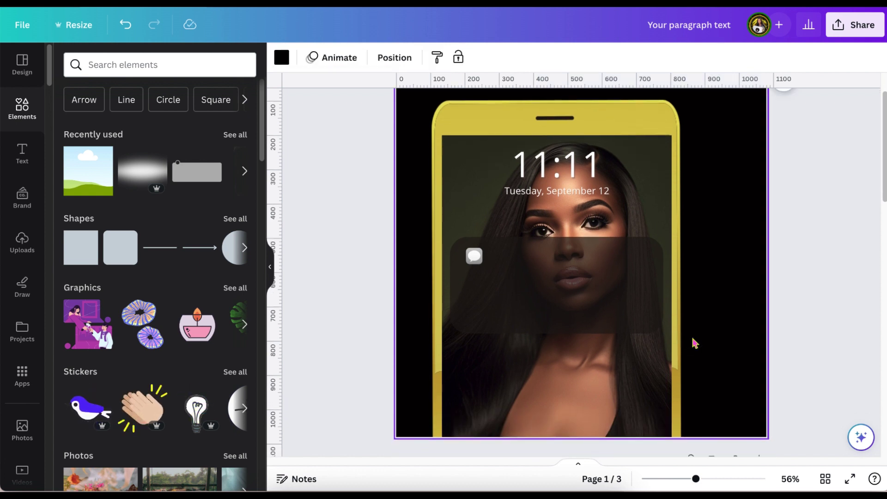
key("ctrl+v")
left_click_drag(762, 237, 687, 238)
Tighten the message's line spacing, keep Barlow Condensed, and move it into the panel
left_click(637, 57)
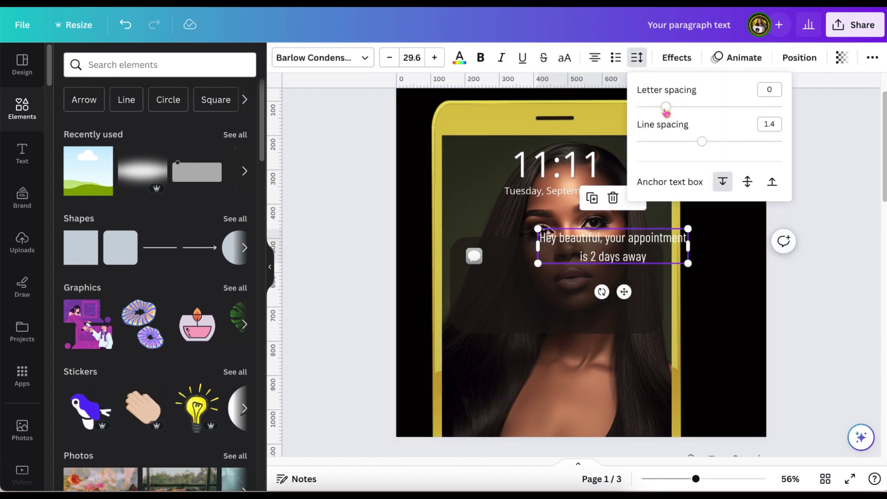
left_click_drag(700, 139, 683, 139)
left_click_drag(599, 249, 554, 270)
left_click(364, 58)
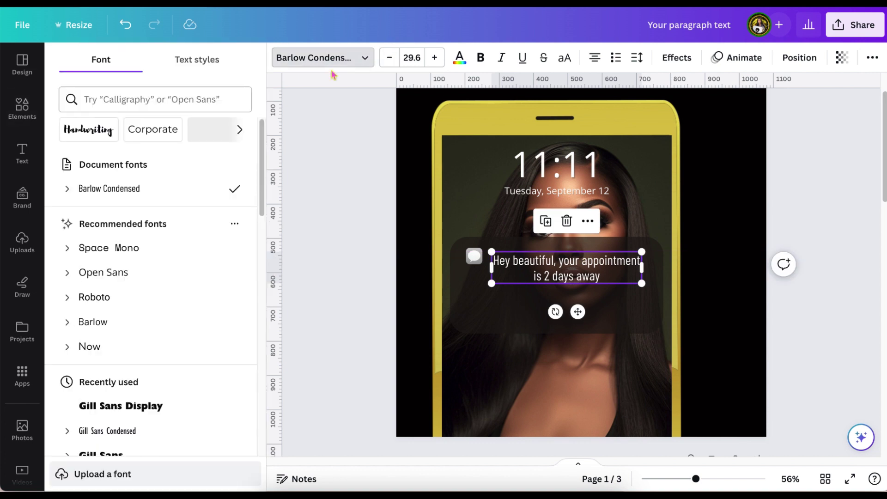
left_click(103, 213)
key("ctrl+z")
left_click(585, 275)
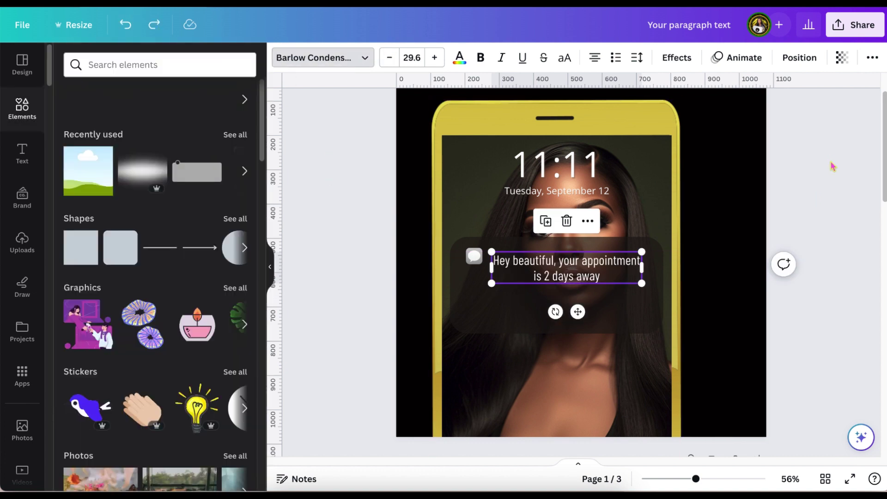
left_click_drag(586, 276, 561, 294)
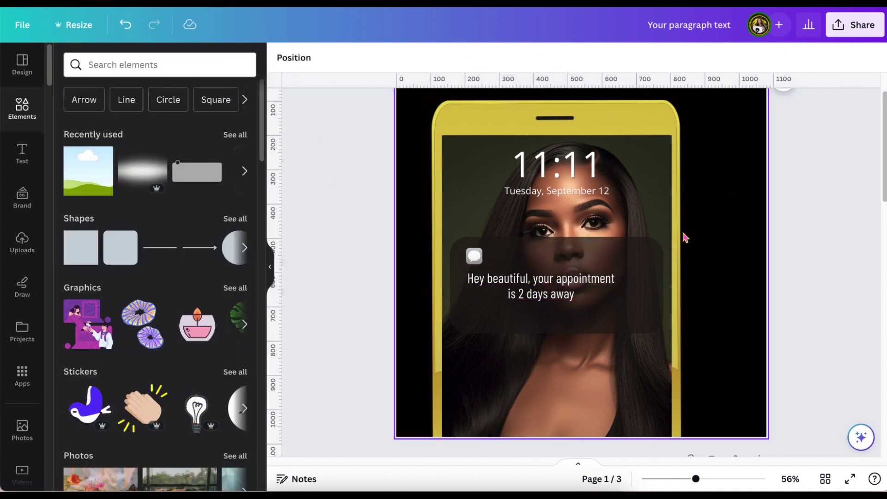
left_click(655, 245)
scroll(656, 245, "down", 1)
Add an uppercase 'MESSAGES' heading beside the message icon
left_click(805, 179)
left_click(744, 206)
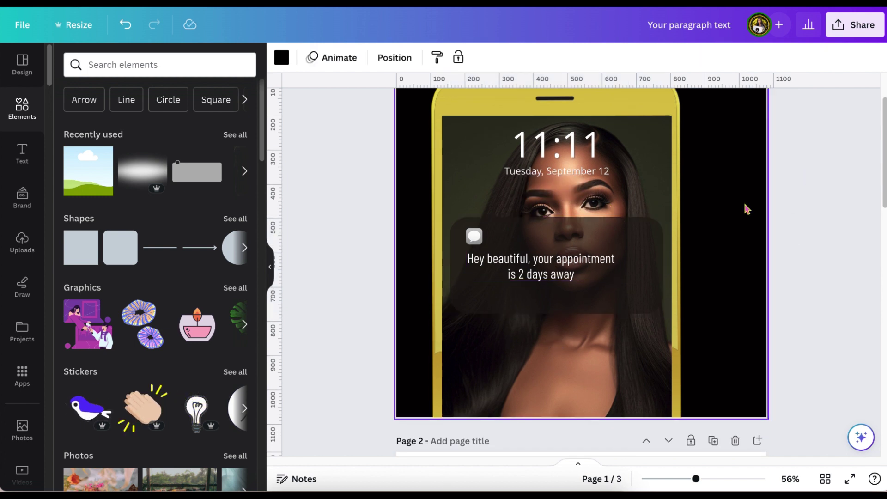
type("tmessages")
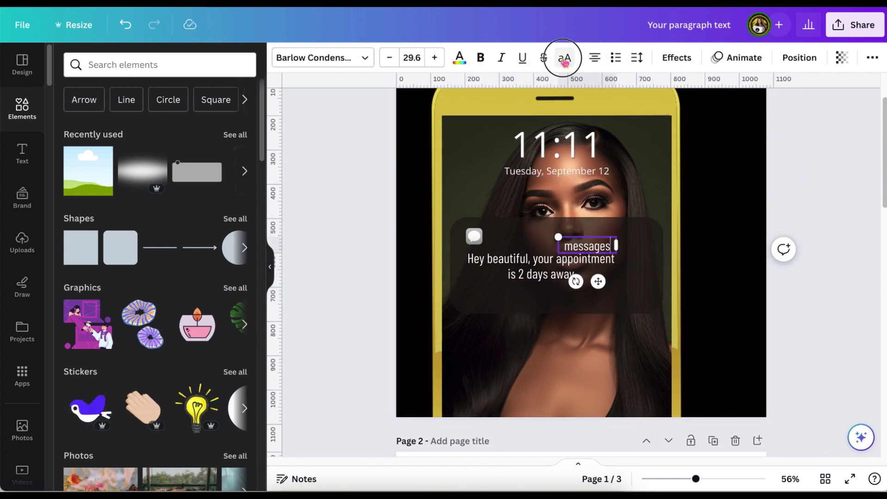
left_click(564, 57)
left_click_drag(592, 281, 523, 272)
left_click(800, 179)
scroll(804, 179, "down", 1)
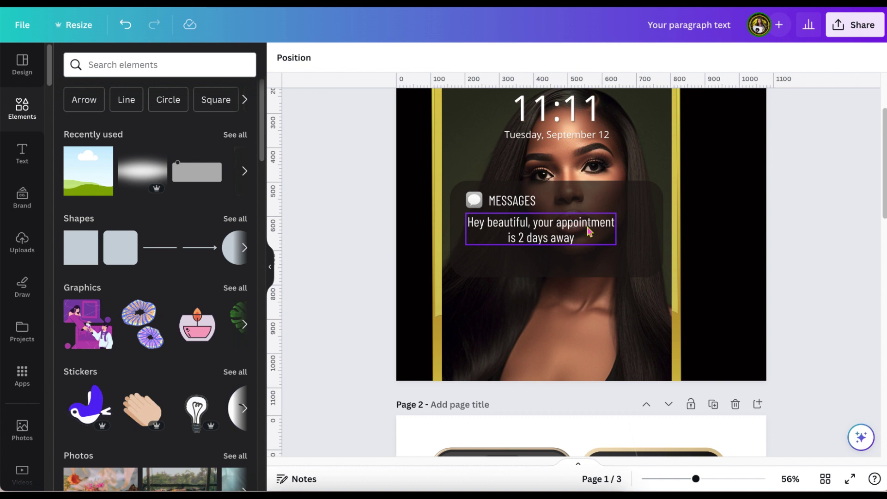
scroll(814, 179, "up", 1)
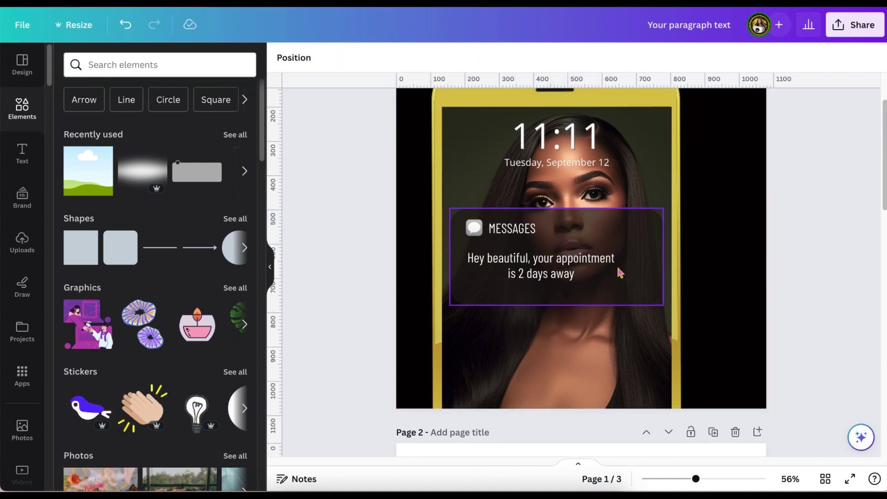
Change the message to 'Hey beautiful, use the link in the bio to book your appointment today.'
double_click(573, 274)
key("BackSpace")
key("BackSpace")
key("BackSpace")
key("BackSpace")
key("BackSpace")
key("BackSpace")
key("BackSpace")
key("BackSpace")
key("BackSpace")
key("BackSpace")
key("BackSpace")
key("BackSpace")
key("BackSpace")
key("BackSpace")
key("BackSpace")
key("BackSpace")
key("BackSpace")
key("BackSpace")
key("BackSpace")
key("BackSpace")
key("BackSpace")
key("BackSpace")
key("BackSpace")
key("BackSpace")
type("use")
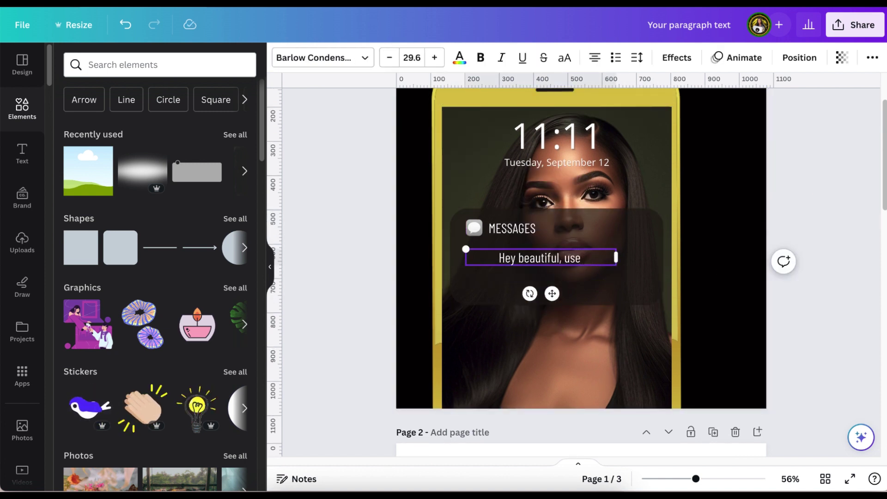
type(" the link in the bio to")
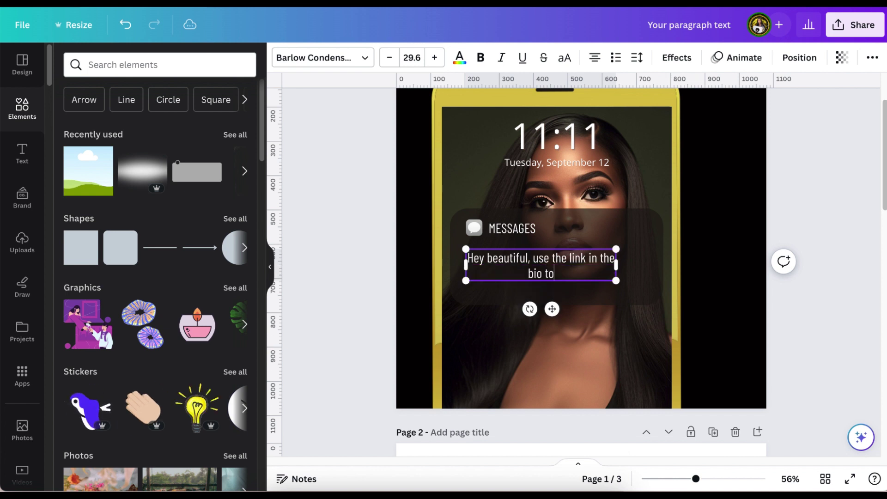
type(" book")
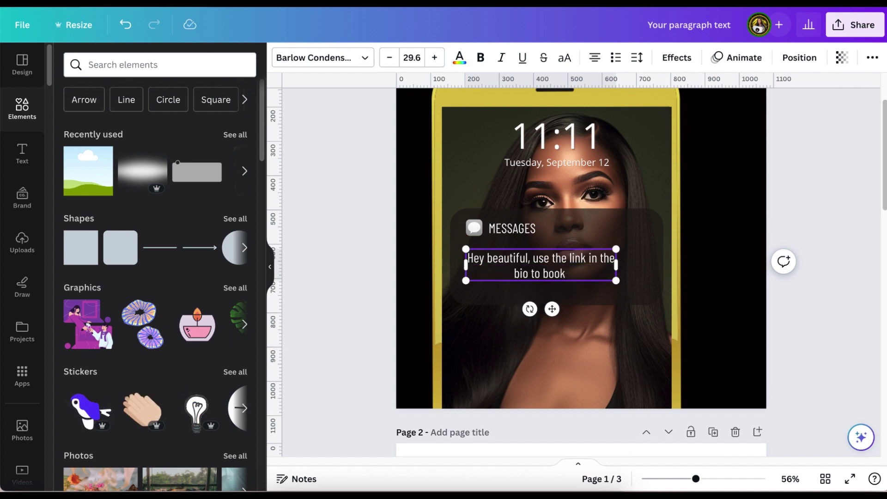
type(" your appointment today.")
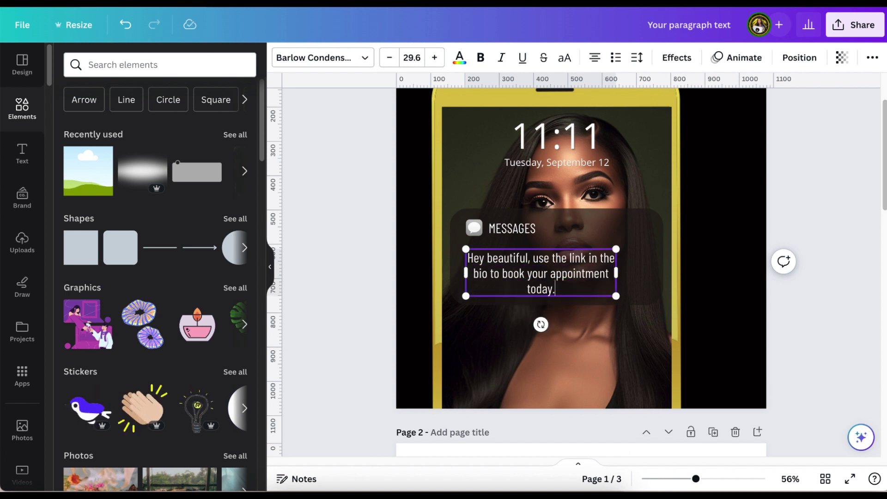
left_click_drag(615, 265, 589, 279)
left_click(799, 187)
Add a 'Your Brand Name' line aligned with the message text
left_click(507, 252)
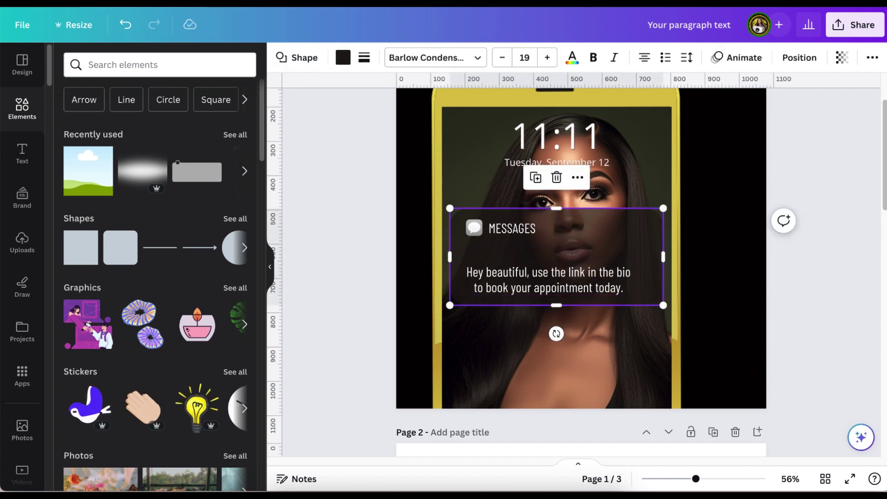
type("t")
type("Your Brand Name")
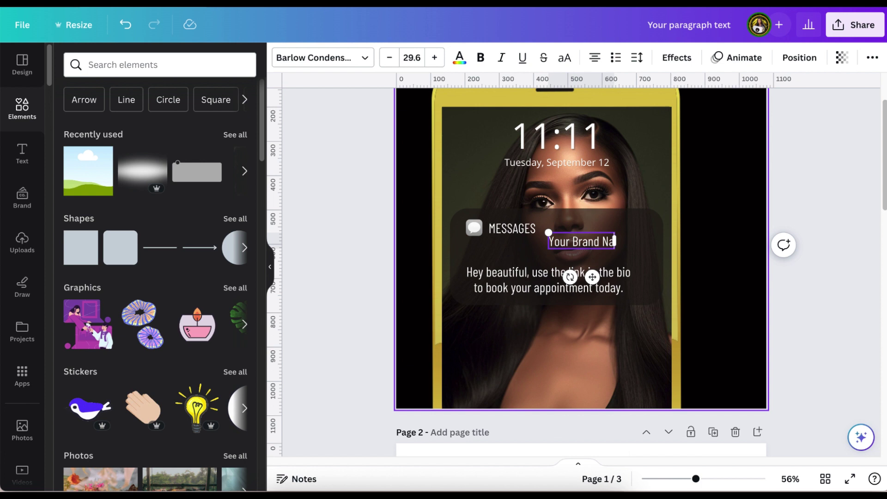
left_click_drag(628, 241, 643, 239)
mouse_move(570, 284)
left_mouse_down()
mouse_move(525, 287)
mouse_move(565, 290)
left_mouse_up()
left_click(725, 220)
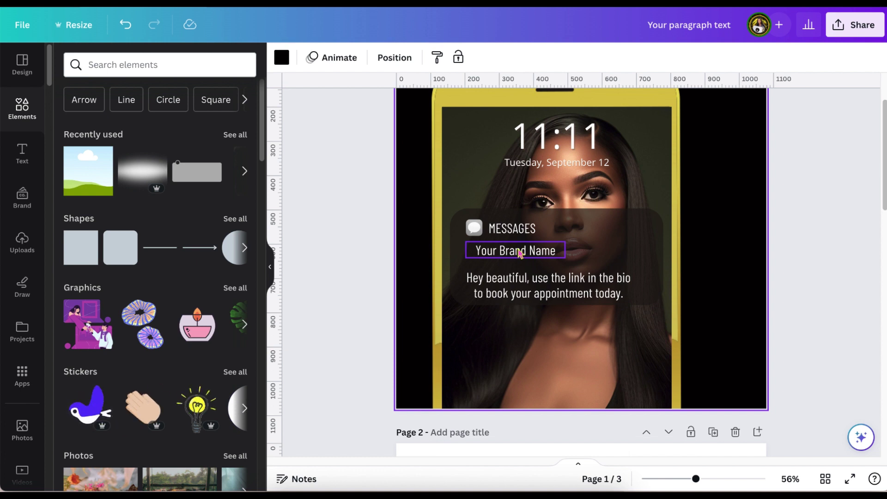
Set both 'Your Brand Name' and the message paragraph to left alignment
left_click(520, 253)
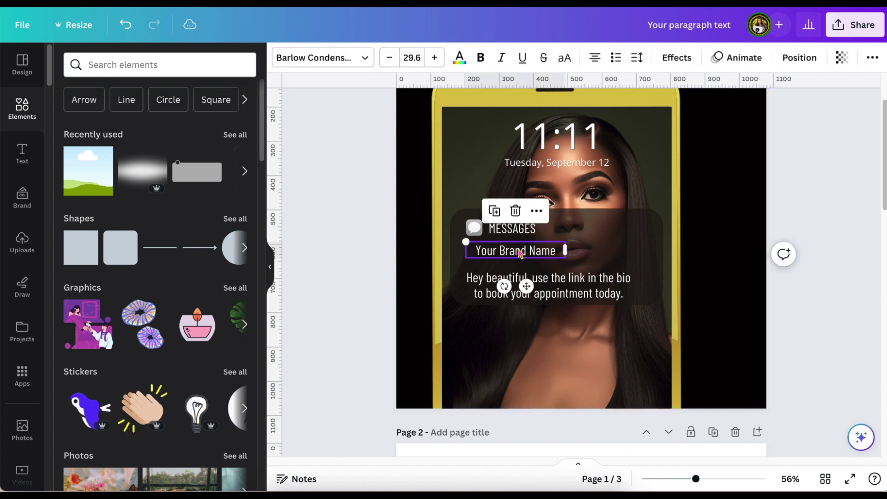
left_click(600, 60)
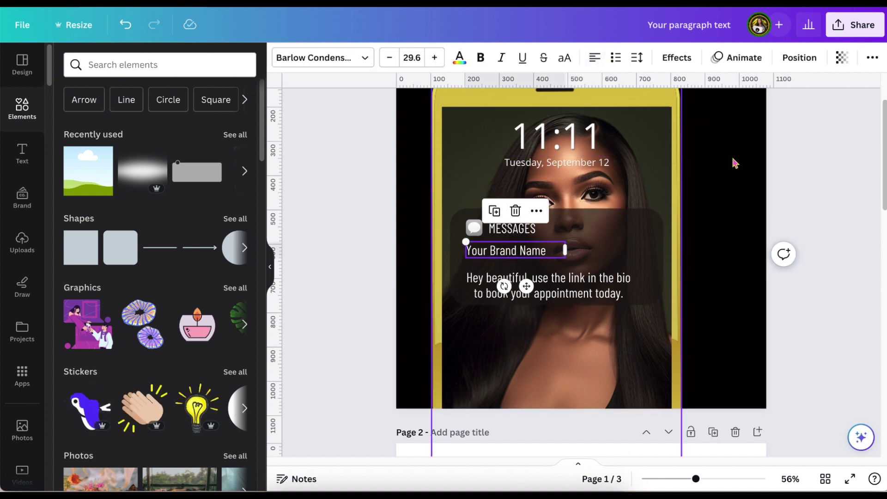
left_click(839, 176)
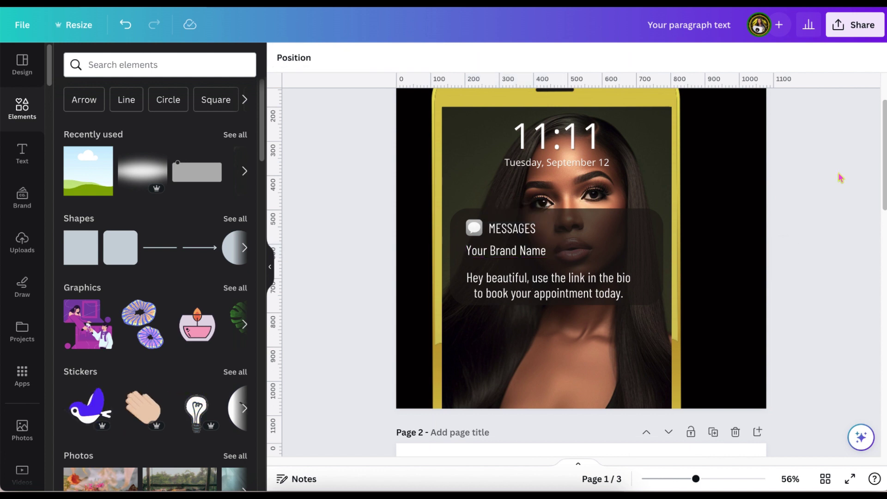
left_click(584, 293)
left_click(595, 59)
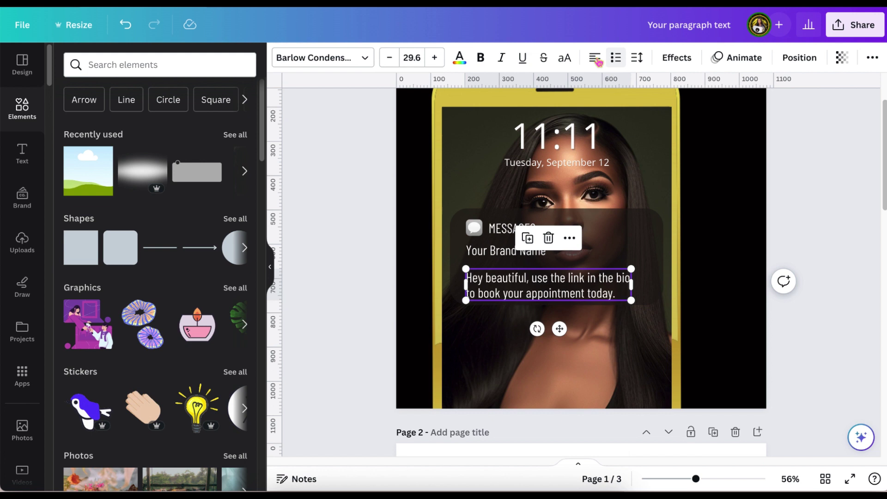
left_click(791, 172)
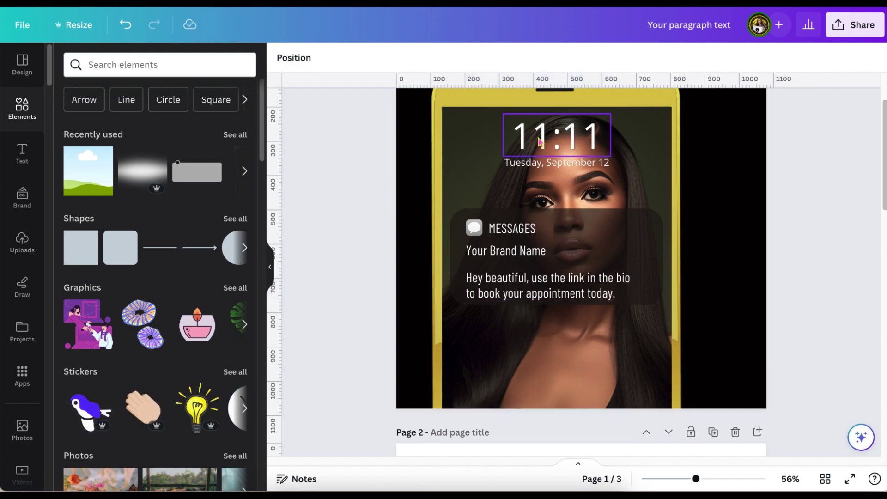
Colour the first '1' of 11:11 gold by sampling the phone frame's #DBC349
left_click(534, 138)
left_click(533, 137)
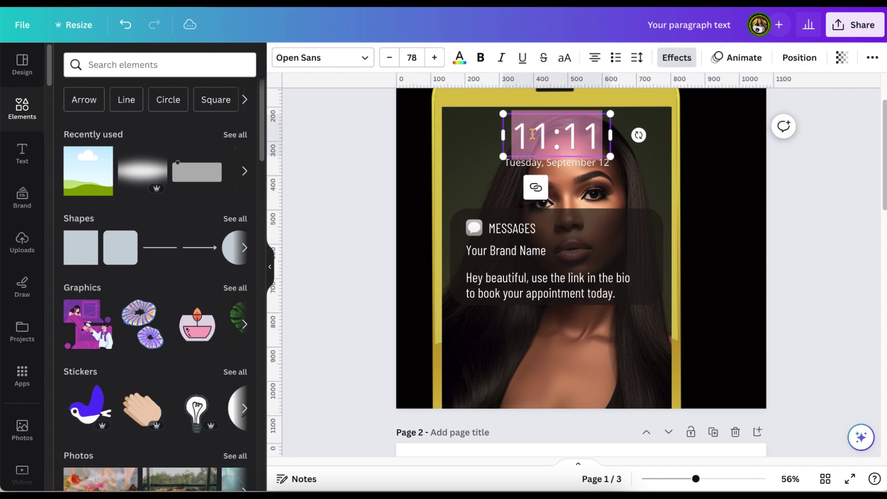
left_click(533, 134)
left_click_drag(532, 135, 508, 135)
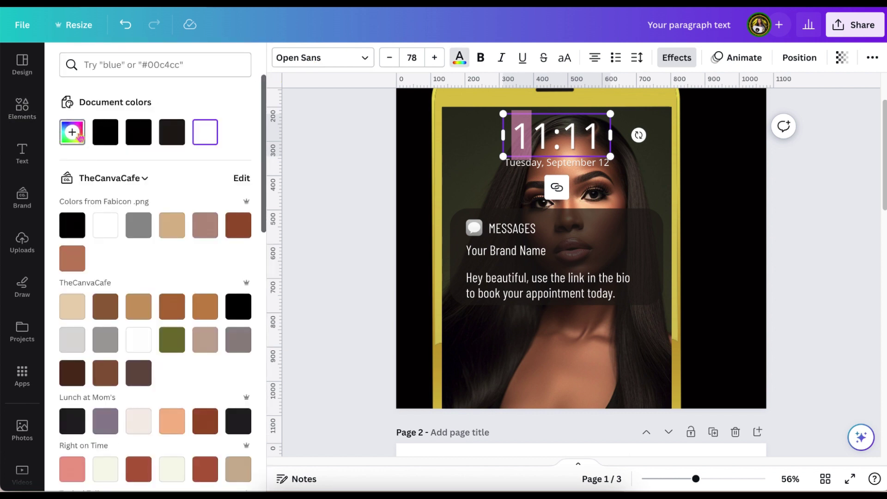
left_click(72, 133)
left_click(229, 258)
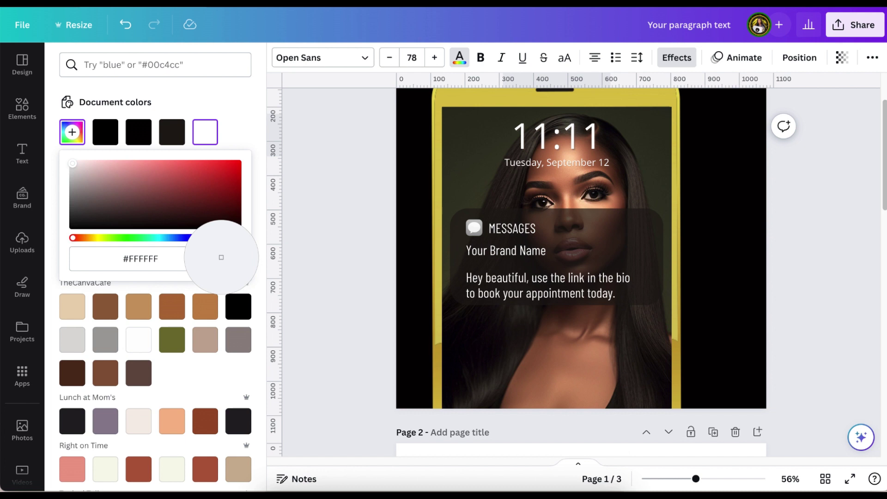
left_click(483, 99)
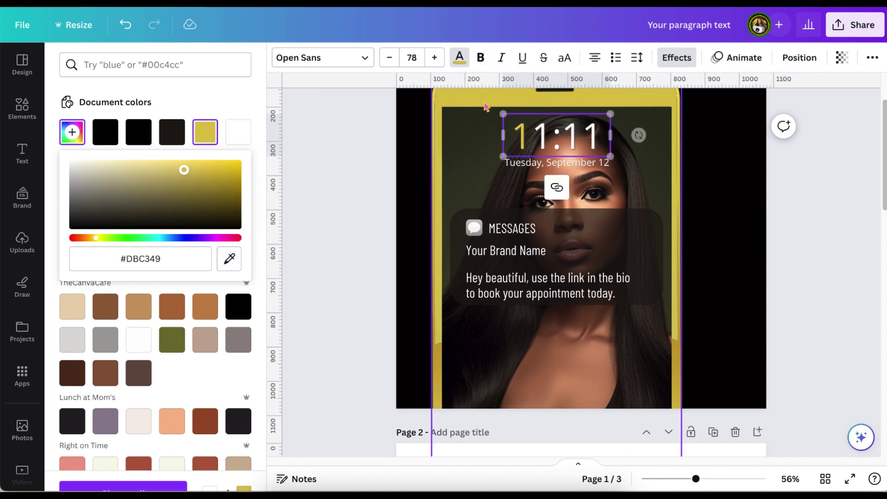
key("Escape")
key("Escape")
left_click(309, 181)
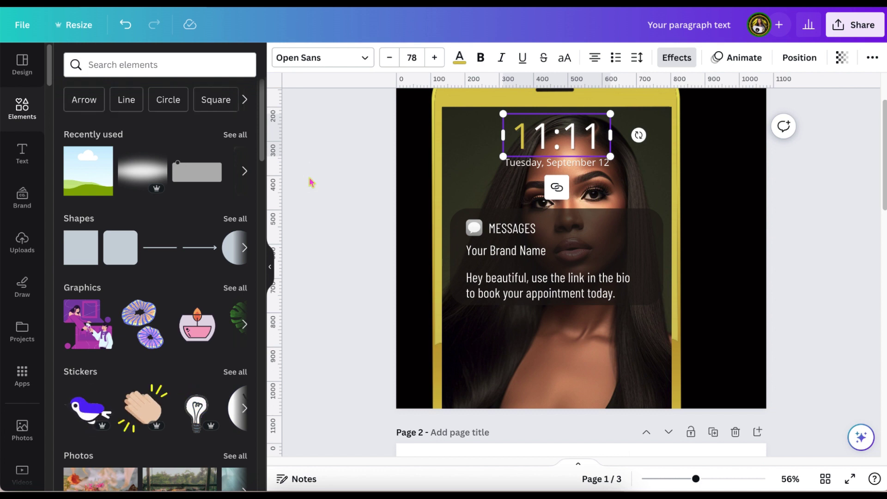
left_click(310, 181)
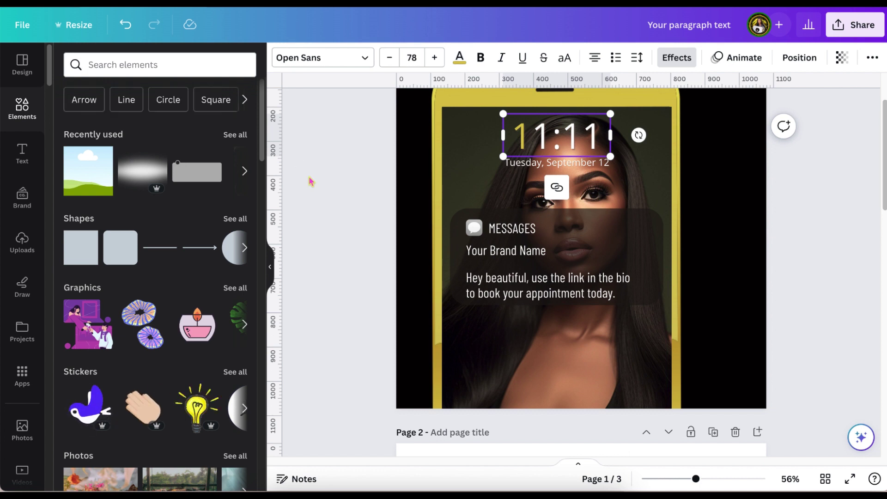
left_click(310, 181)
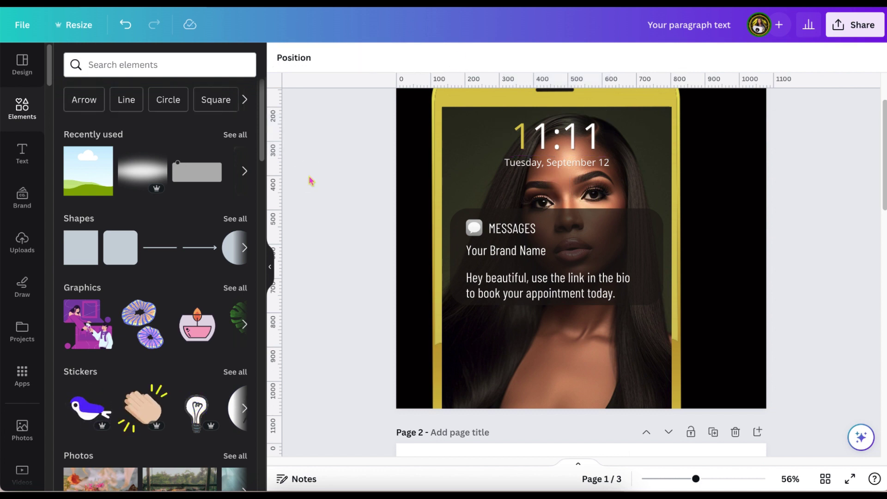
Colour the first '1' after the colon the same gold, #DBC349
left_click(586, 135)
double_click(585, 134)
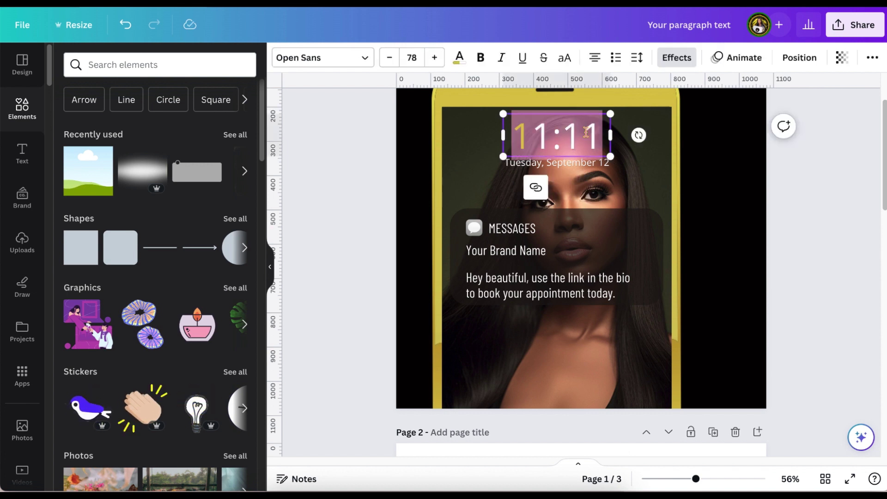
left_click(581, 133)
left_click_drag(582, 132, 562, 134)
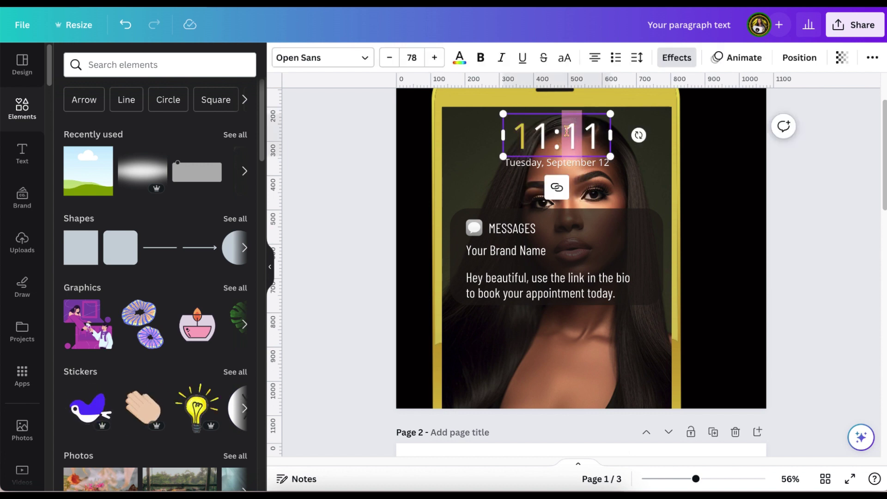
left_click(460, 58)
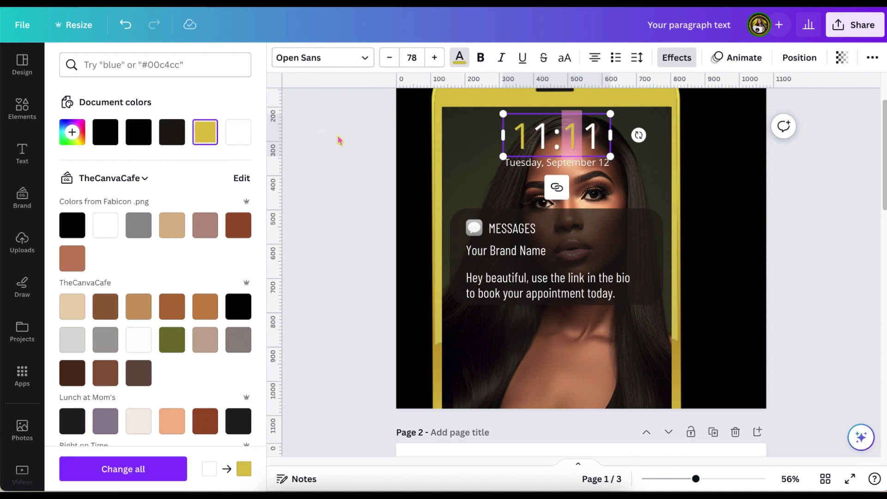
key("Escape")
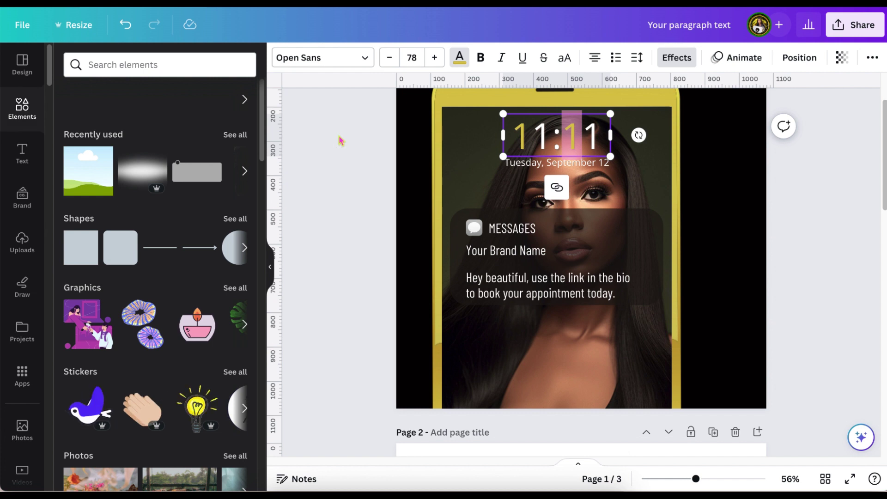
key("Escape")
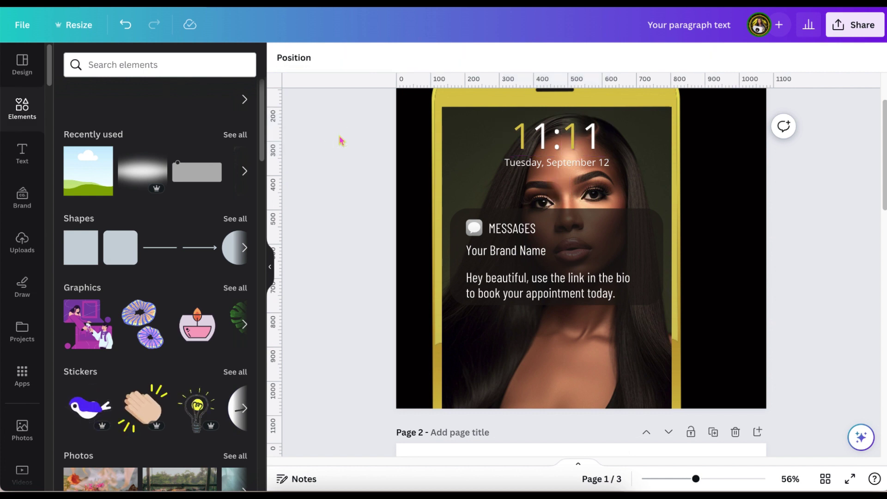
Select all the phone mockup elements together and move them lower on the page
scroll(817, 195, "up", 1)
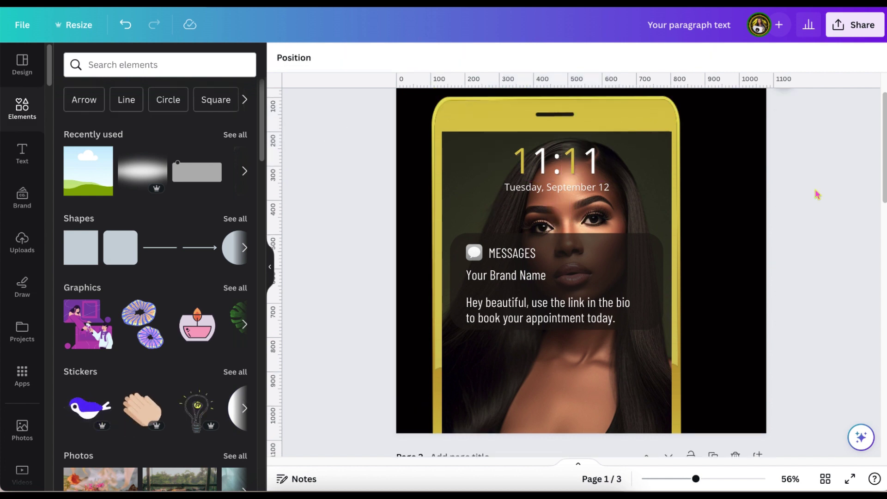
scroll(816, 194, "up", 1)
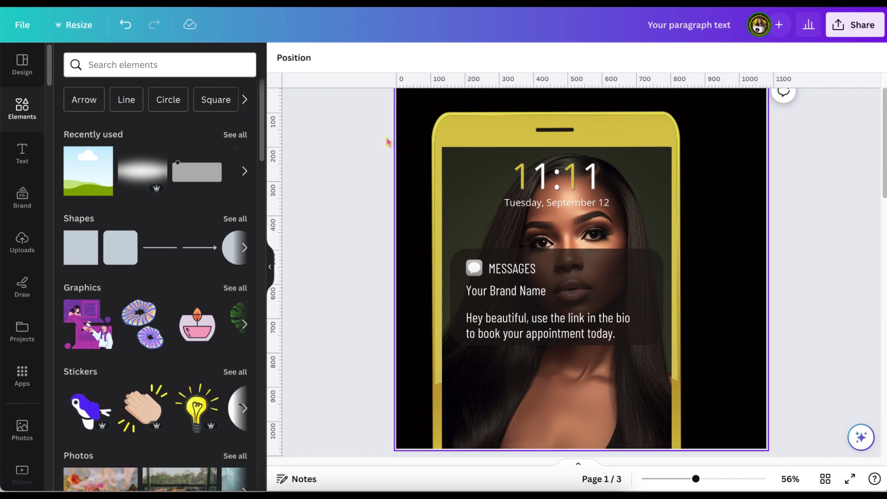
left_click(385, 117)
left_click_drag(385, 117, 670, 391)
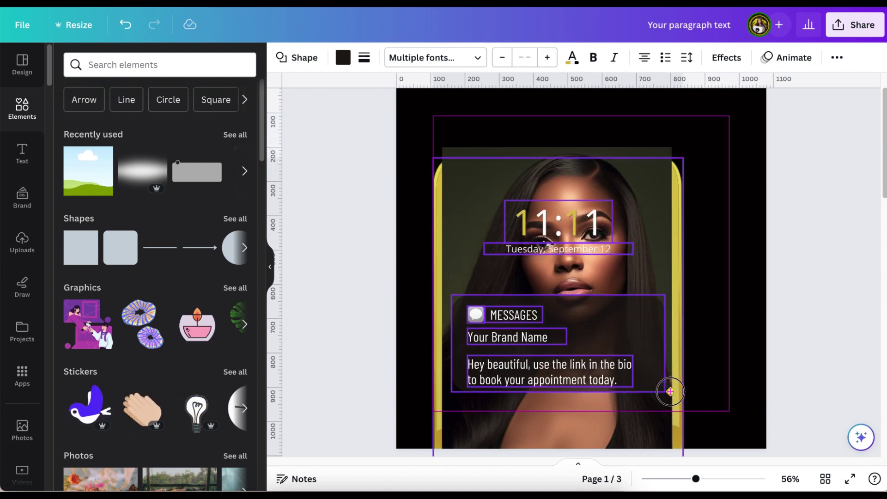
left_click_drag(670, 391, 670, 391)
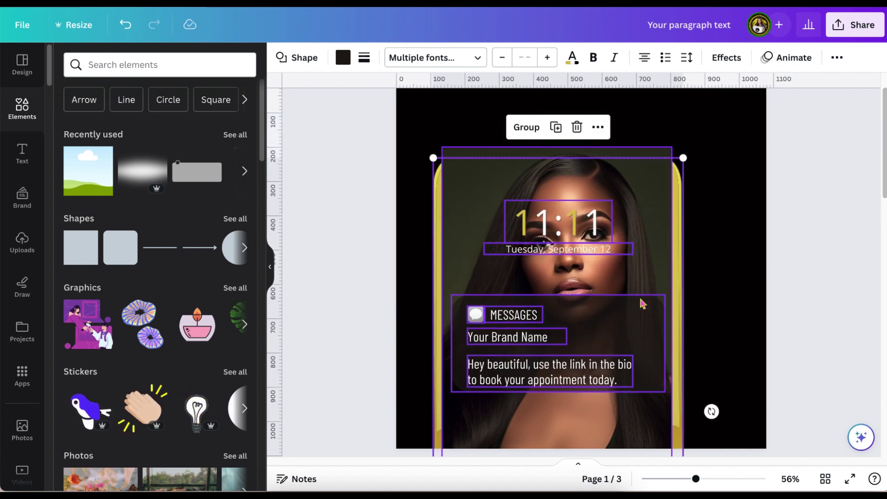
left_click(135, 33)
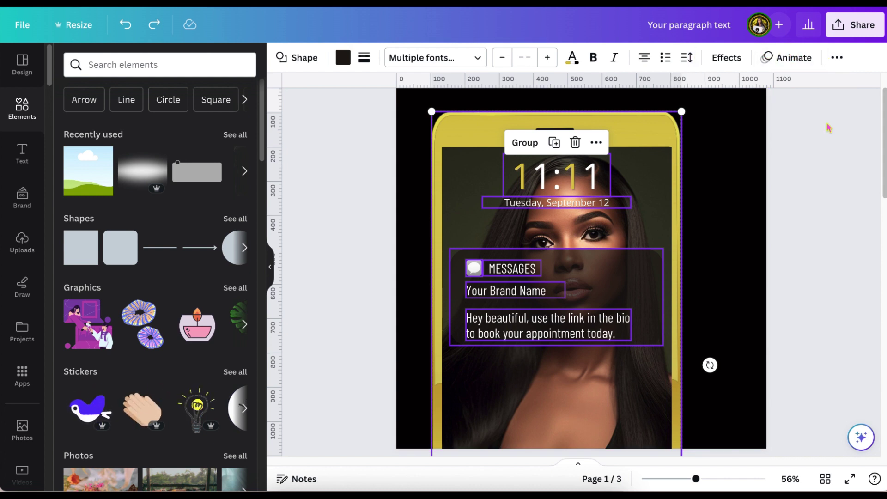
left_click(798, 149)
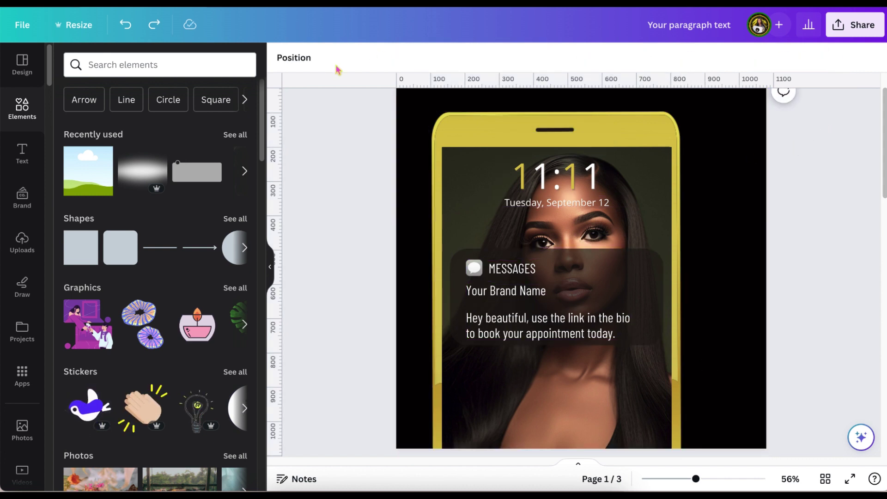
left_click(305, 61)
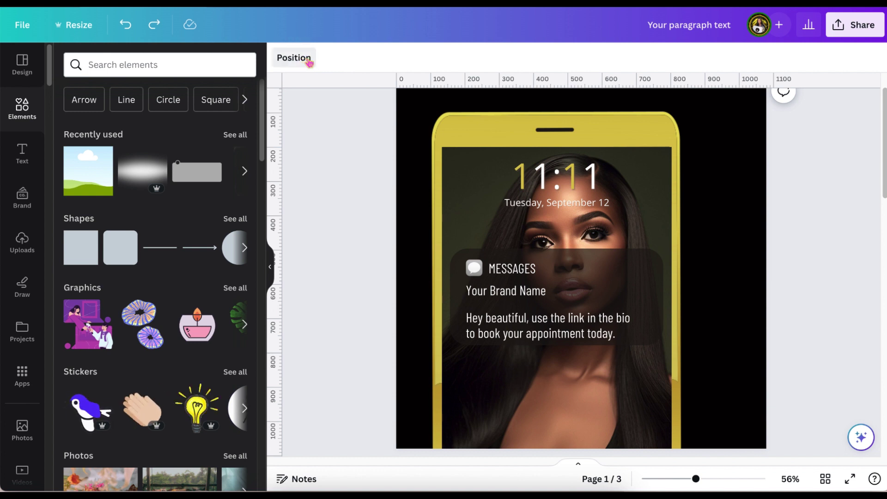
left_click_drag(640, 242, 643, 288)
Tilt the mockup about 4° anticlockwise and nudge it slightly left
scroll(640, 293, "up", 1)
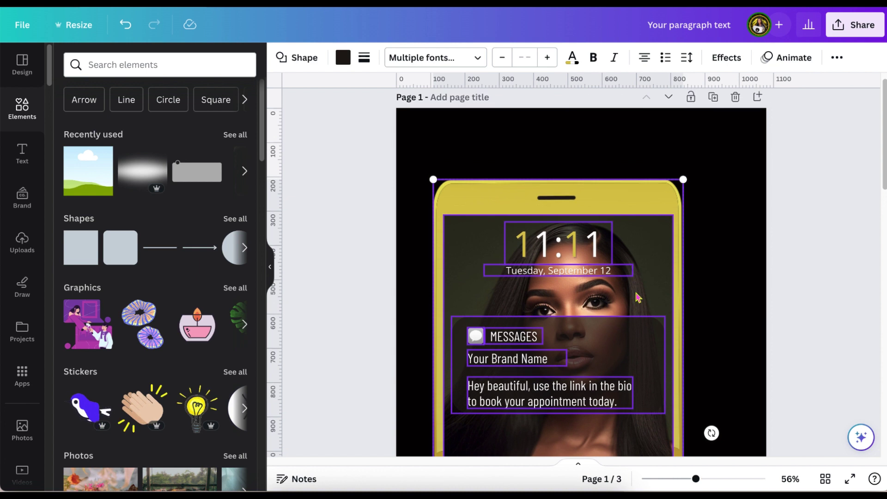
scroll(635, 294, "down", 2)
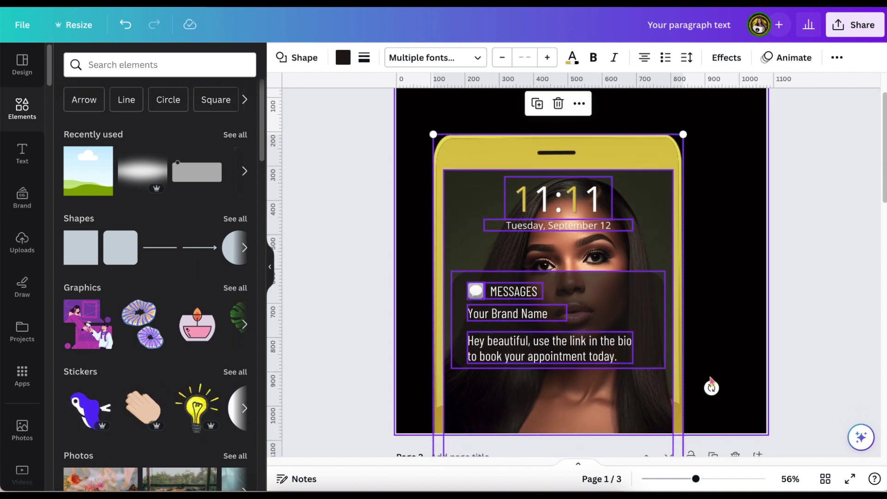
left_click_drag(716, 384, 726, 387)
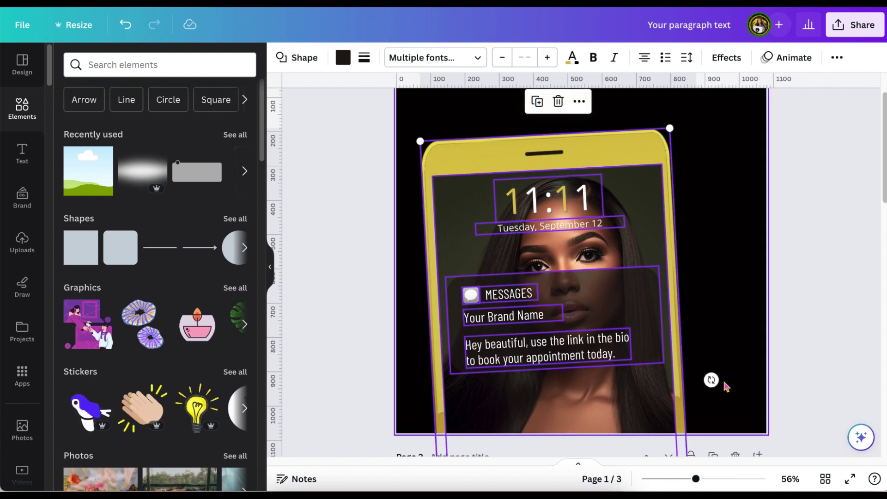
left_click_drag(661, 260, 650, 259)
left_click(361, 247)
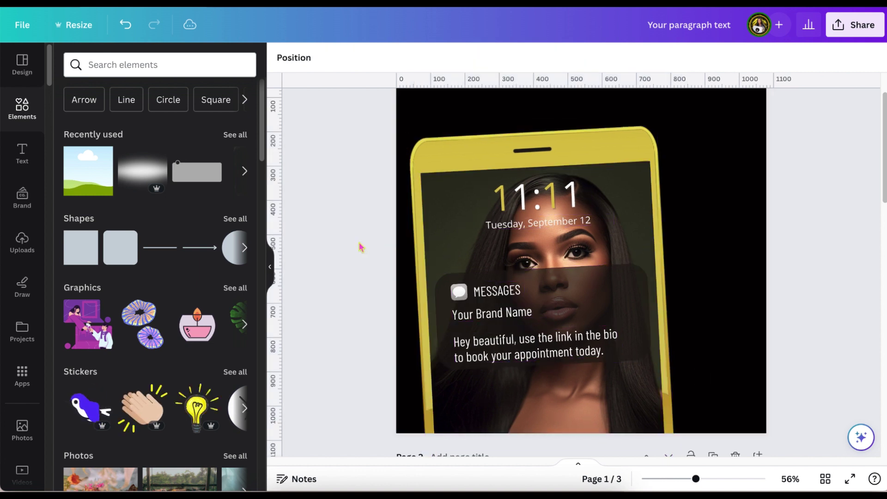
Copy the lens-flare light from page 2 and paste it onto page 1
scroll(361, 247, "up", 3)
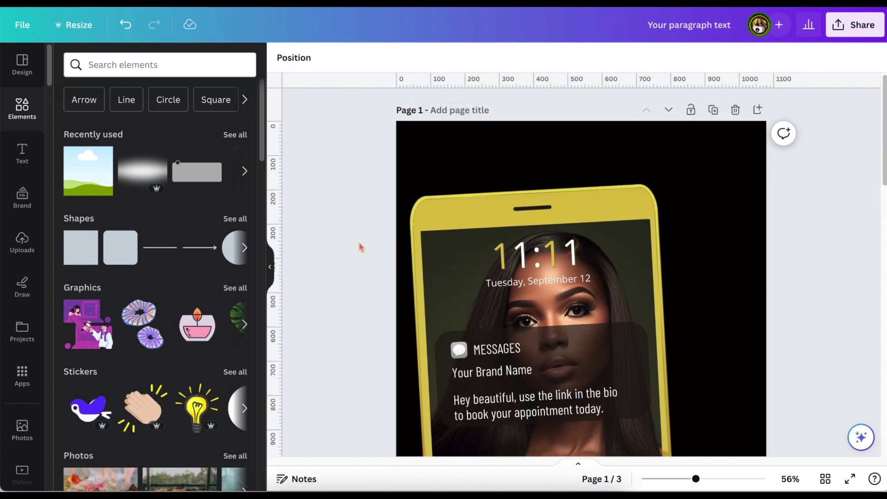
scroll(361, 247, "down", 3)
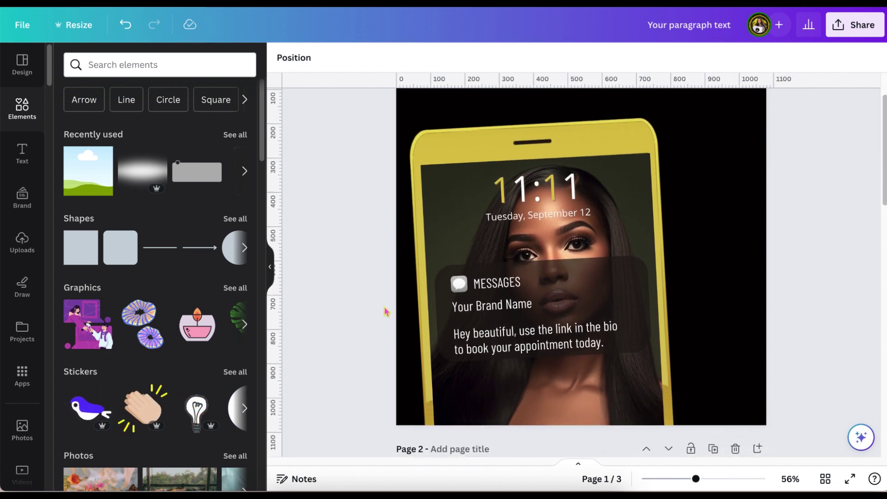
scroll(386, 311, "down", 10)
left_click(639, 228)
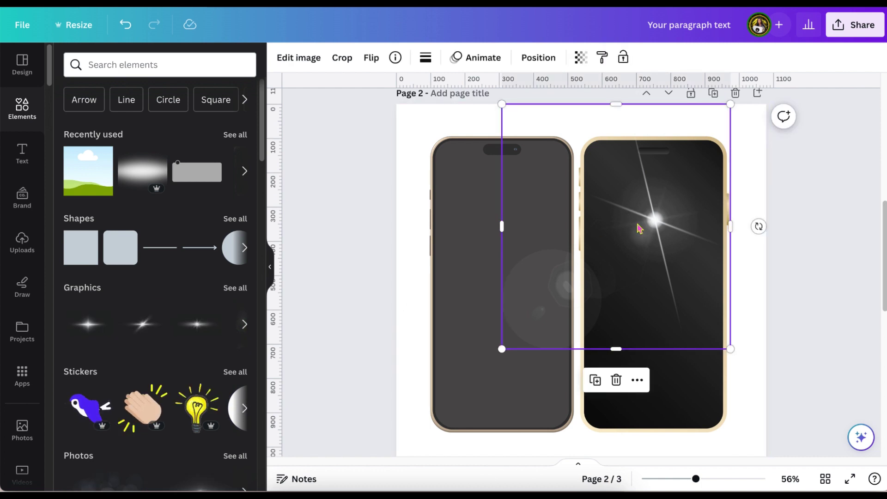
scroll(638, 228, "up", 8)
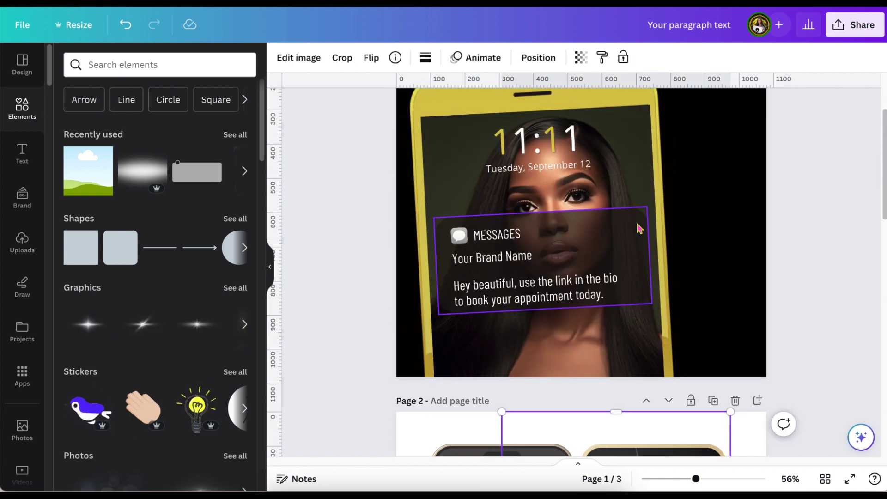
left_click(636, 224)
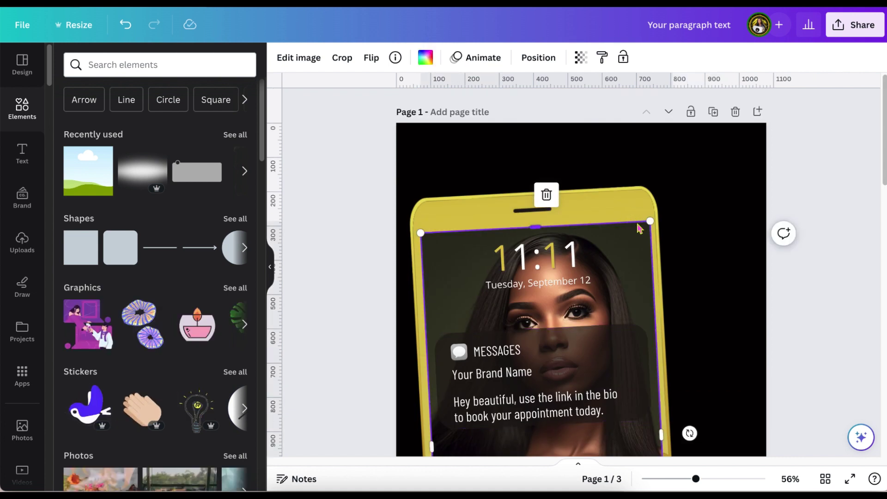
key("ctrl+v")
Shrink the lens flare onto the phone's top edge and list similar flare graphics
left_click_drag(696, 229, 589, 245)
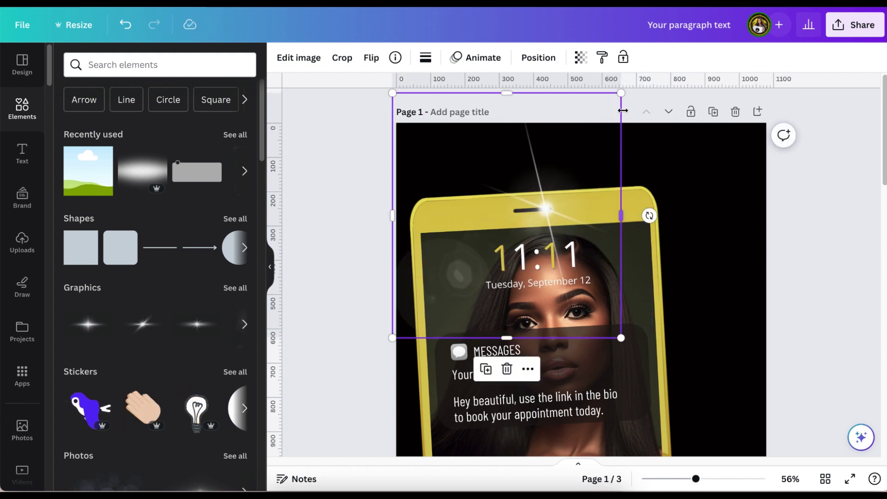
left_click_drag(622, 98, 573, 144)
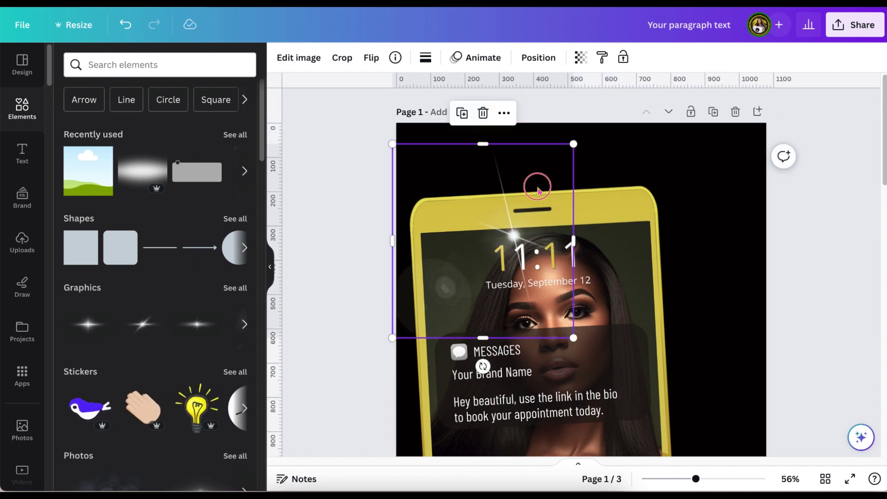
left_click_drag(539, 190, 570, 156)
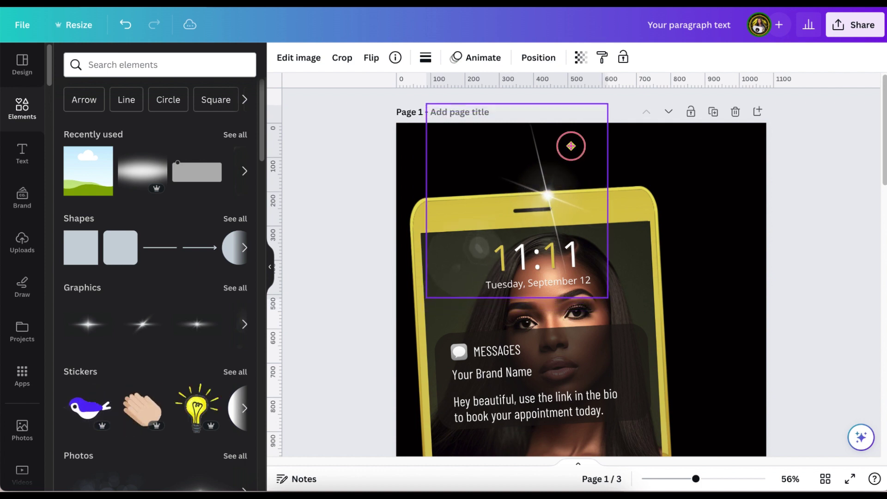
left_click_drag(570, 146, 564, 166)
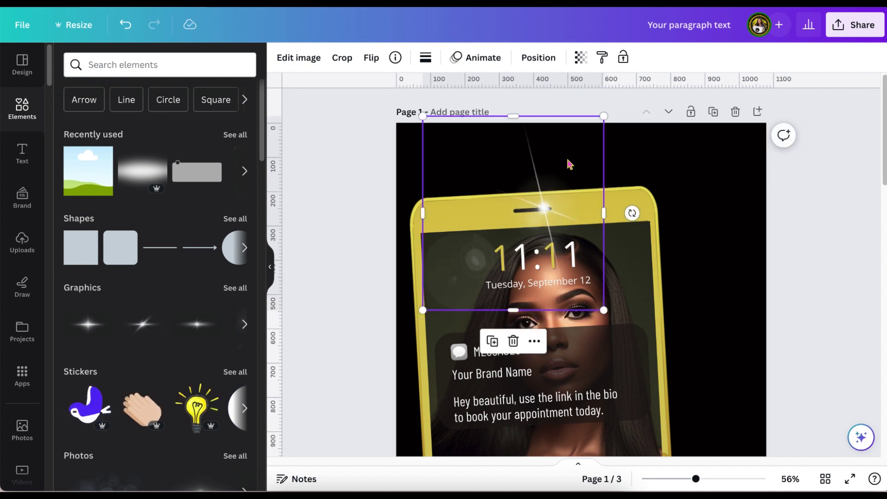
left_click(396, 58)
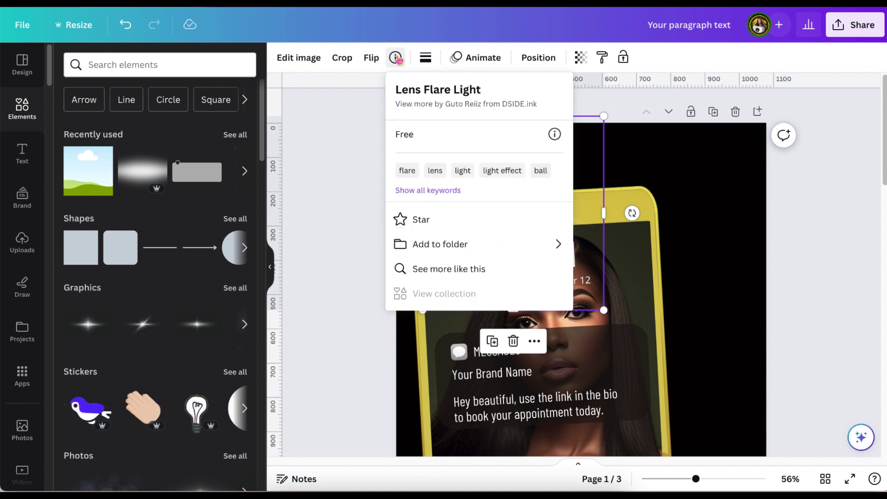
left_click(428, 270)
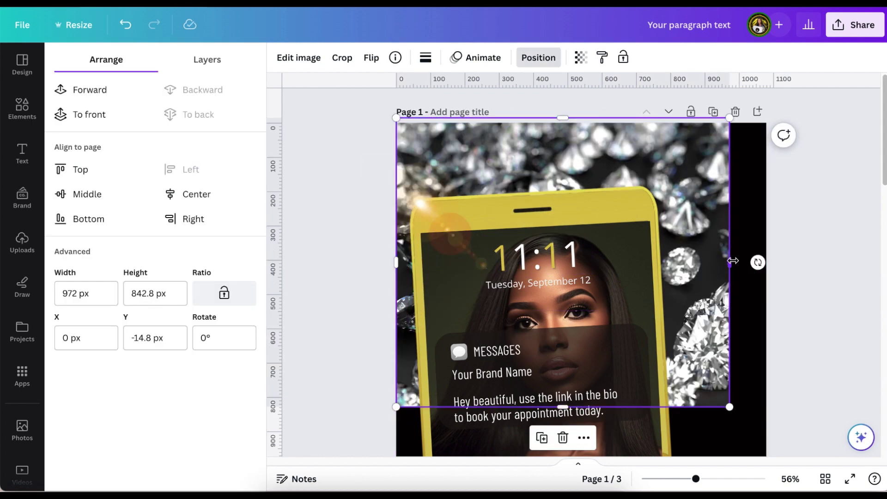
Stretch the diamond photo to the full 1080 px page and lower its transparency to darken it
left_click_drag(733, 261, 768, 265)
scroll(768, 264, "down", 2)
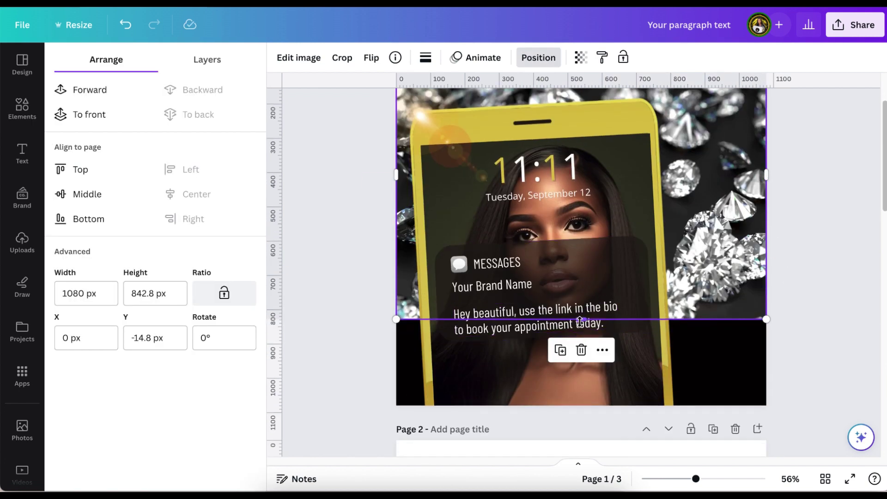
left_click_drag(580, 320, 581, 402)
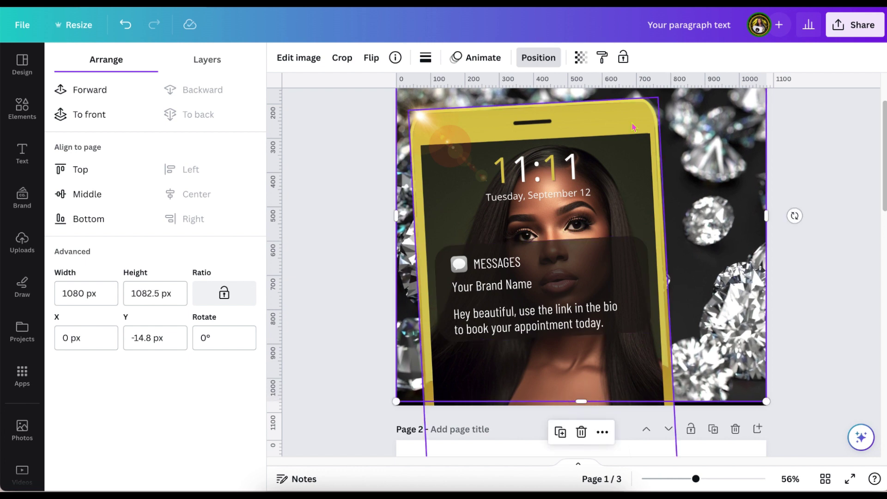
left_click(581, 64)
left_click_drag(580, 107, 482, 107)
Stretch the hair-colour photo to fill the page, send it behind the phone, and lower its transparency
scroll(767, 163, "up", 2)
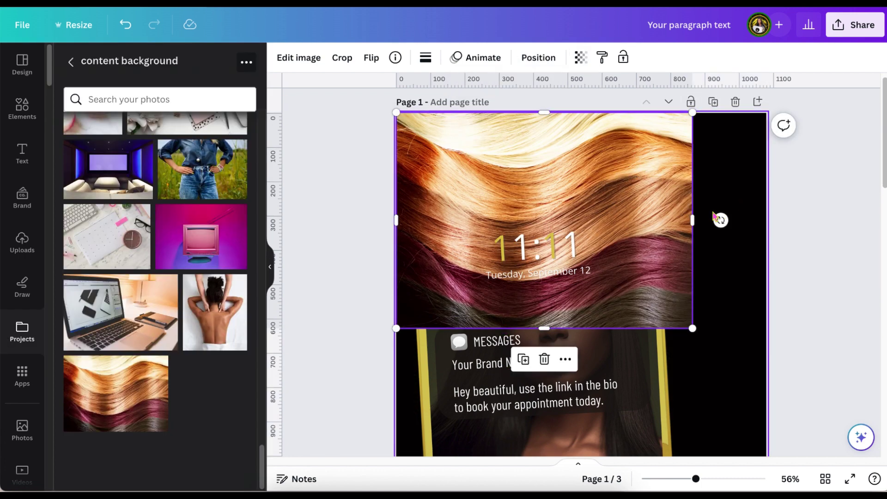
left_click_drag(720, 220, 771, 220)
left_click_drag(581, 328, 587, 440)
scroll(804, 277, "down", 2)
left_click(539, 57)
left_click(199, 114)
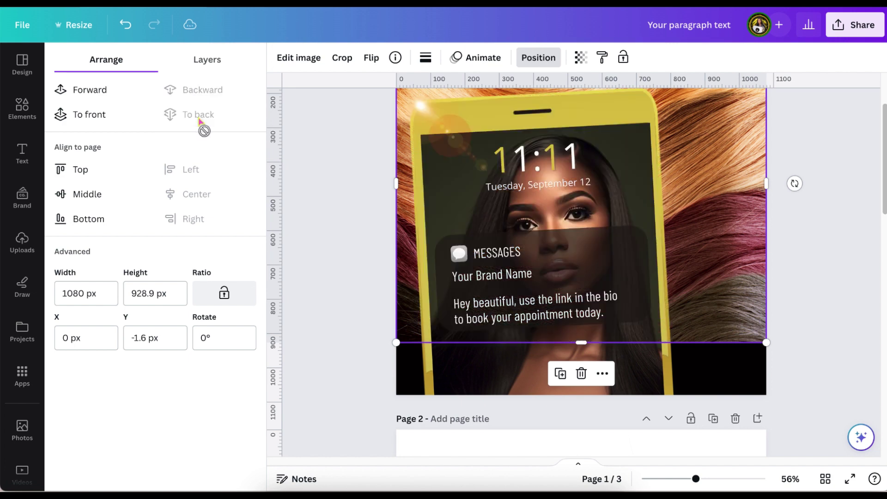
left_click_drag(581, 342, 580, 411)
scroll(581, 278, "up", 3)
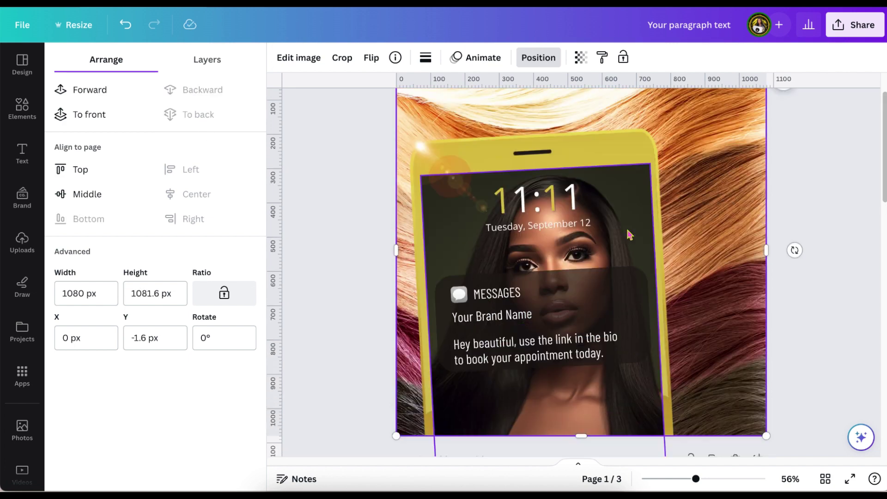
left_click(581, 57)
left_click_drag(580, 106, 482, 107)
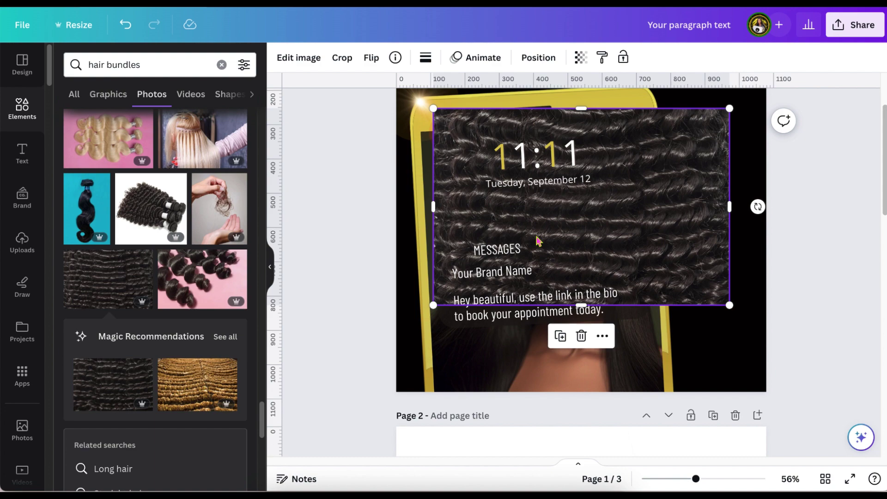
Send the hair texture photo behind the phone and stretch it across page 1 from the top-left
left_click_drag(578, 207, 634, 253)
left_click(539, 57)
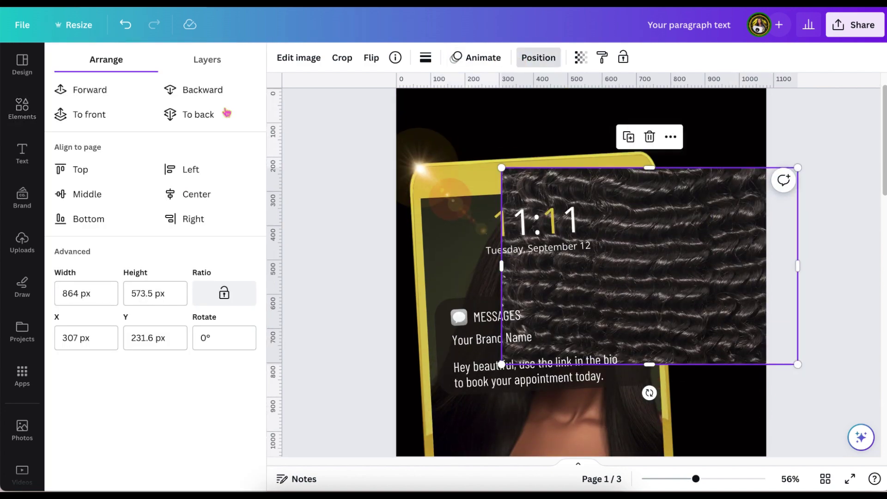
left_click(198, 114)
scroll(173, 282, "down", 1)
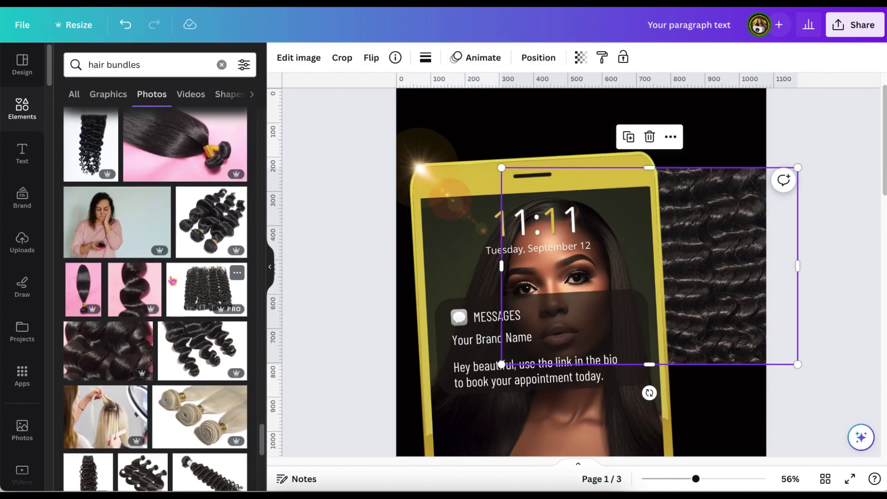
left_click_drag(701, 281, 596, 189)
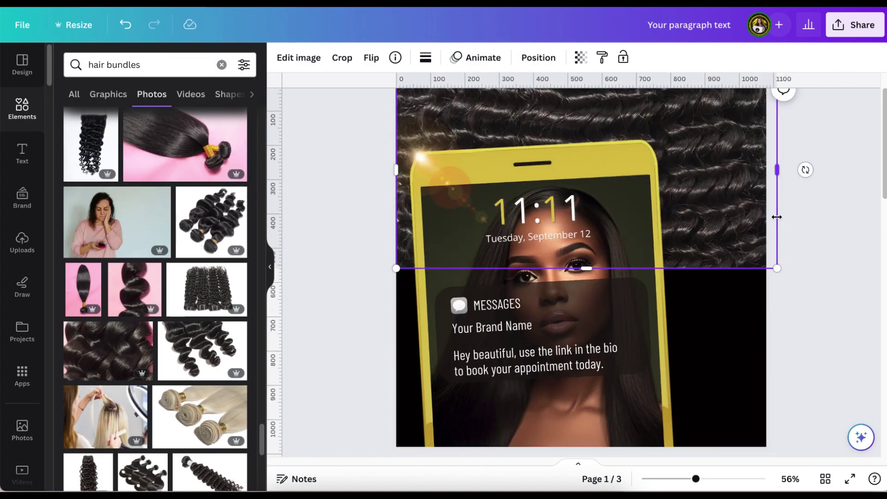
left_click_drag(586, 267, 586, 454)
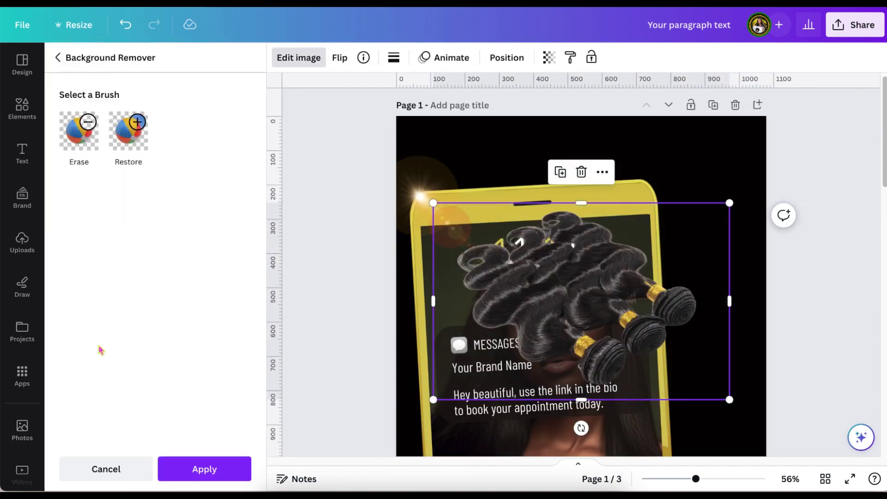
Apply background removal to the hair bundles and move the cutout to the bottom-right corner
left_click(181, 475)
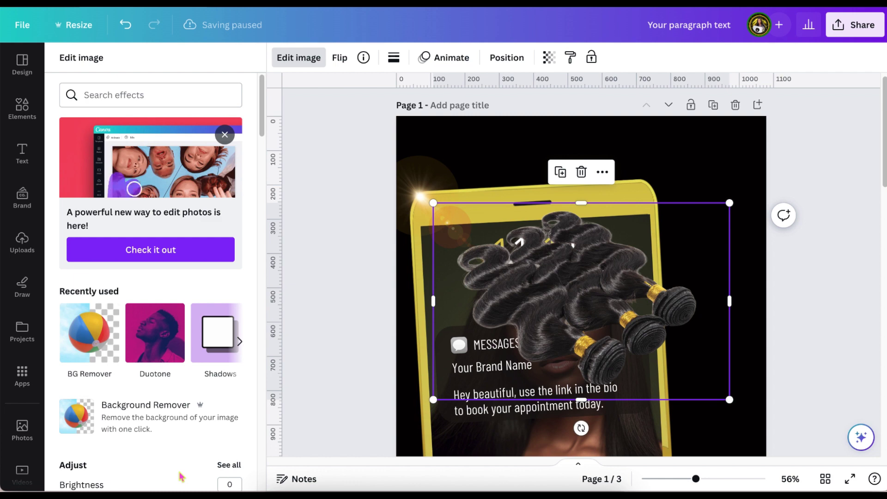
left_click_drag(662, 308, 711, 353)
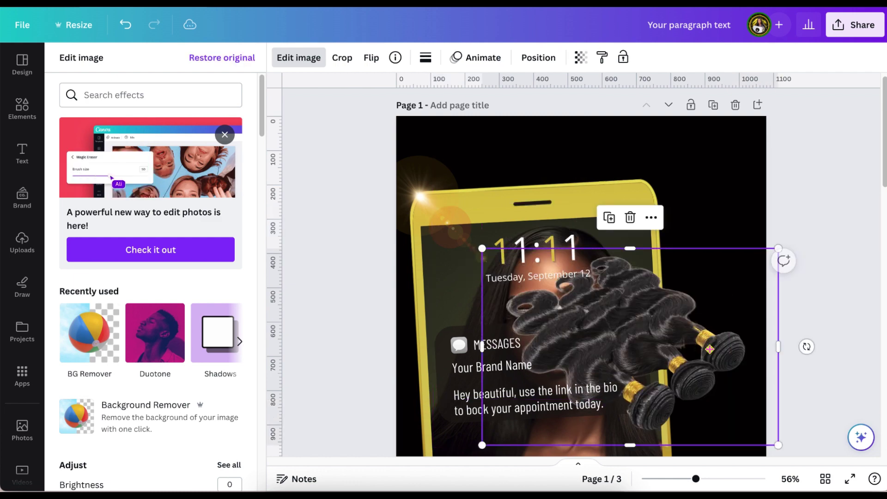
scroll(732, 277, "down", 3)
left_click_drag(731, 277, 826, 353)
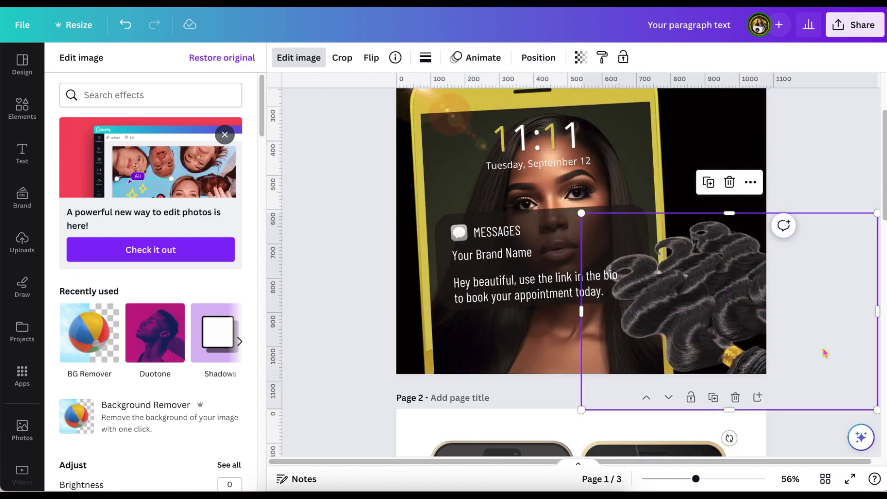
left_click(811, 192)
scroll(811, 192, "up", 3)
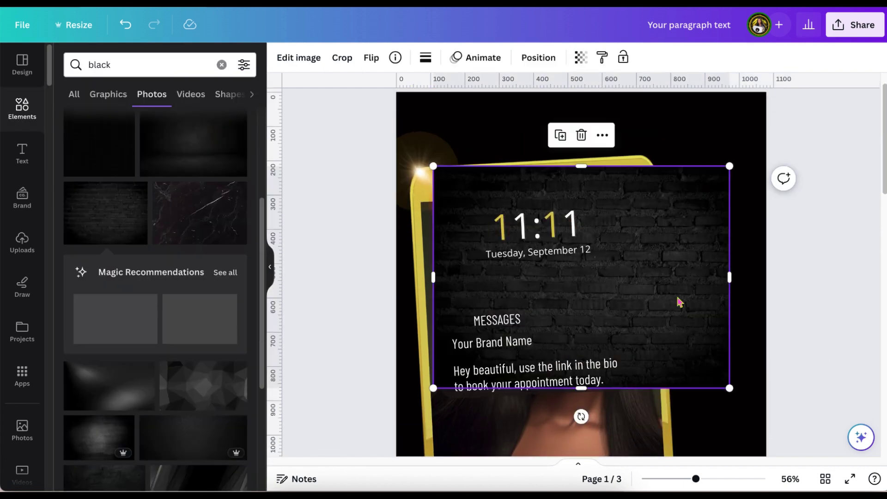
Make the brick photo a page background, then duplicate the brick and marble pages
right_click(677, 301)
left_click(736, 444)
scroll(807, 348, "up", 2)
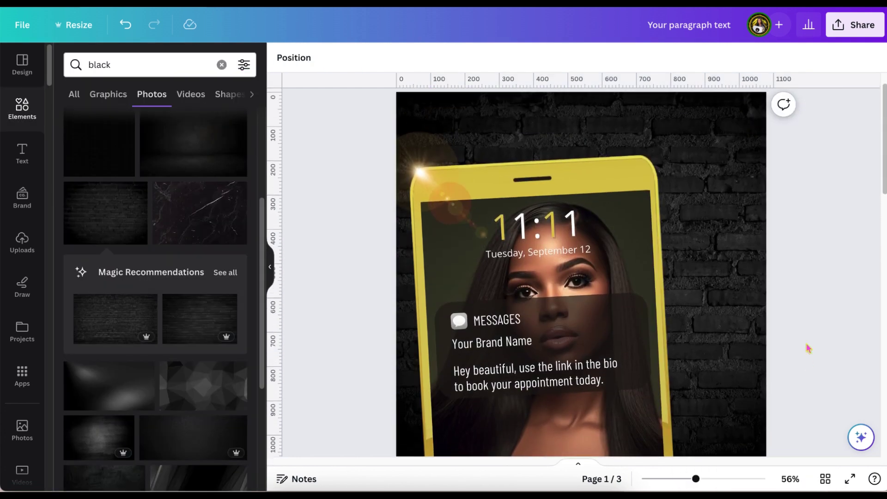
key("ctrl+d")
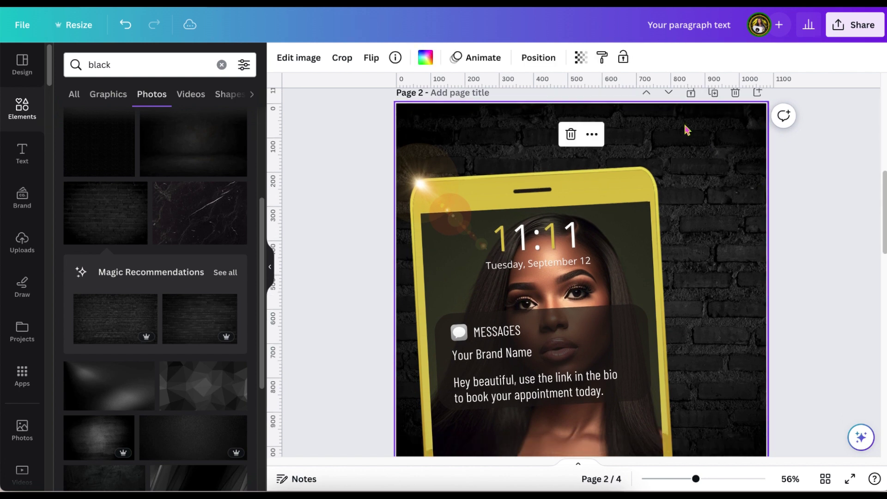
scroll(180, 155, "down", 2)
left_click_drag(181, 155, 804, 391)
scroll(816, 349, "down", 1)
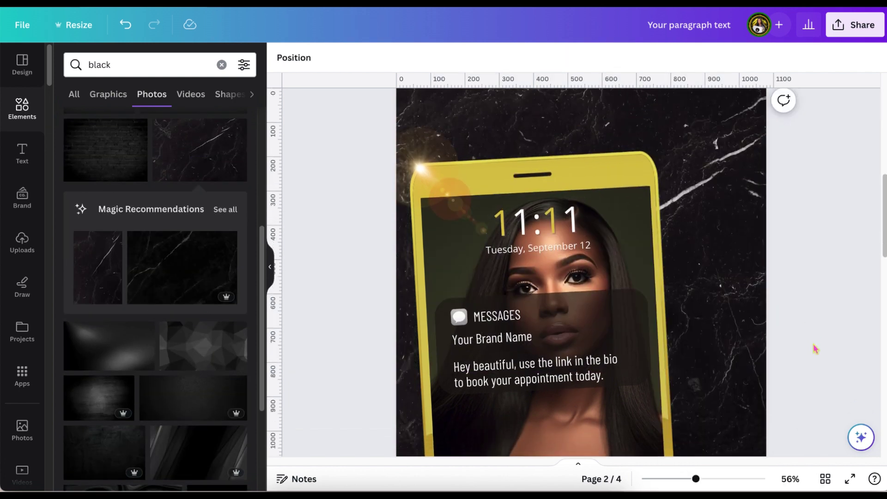
scroll(815, 349, "up", 1)
left_click(714, 101)
Try the polygon photo, then a swirling marble photo, as page 3's background
left_click_drag(203, 345, 678, 312)
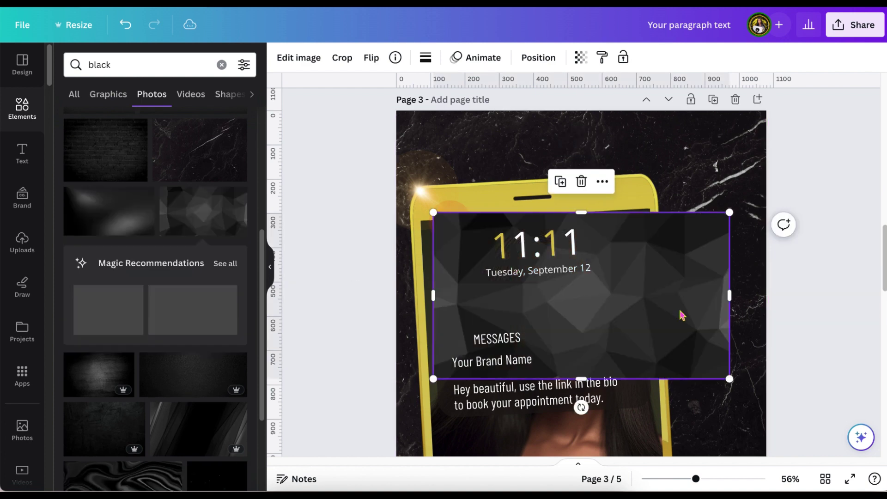
right_click(679, 313)
left_click(738, 445)
scroll(806, 384, "down", 1)
scroll(117, 392, "down", 1)
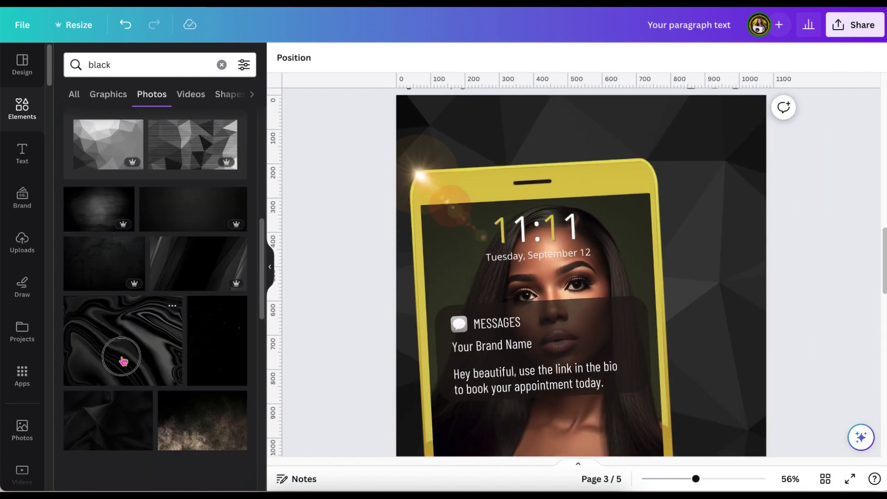
left_click_drag(121, 359, 601, 258)
right_click(653, 259)
left_click(718, 438)
Replace page 3's background with a dark desk flatlay photo and adjust its crop
scroll(113, 371, "down", 6)
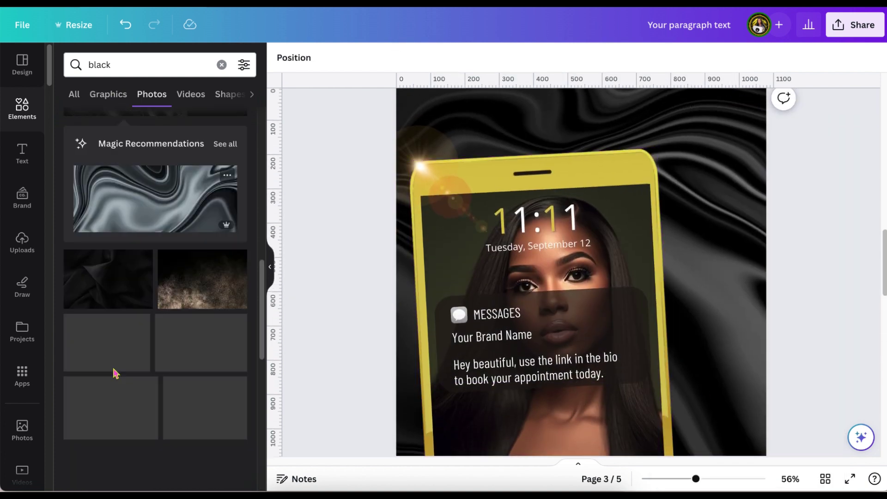
left_click_drag(203, 234, 402, 121)
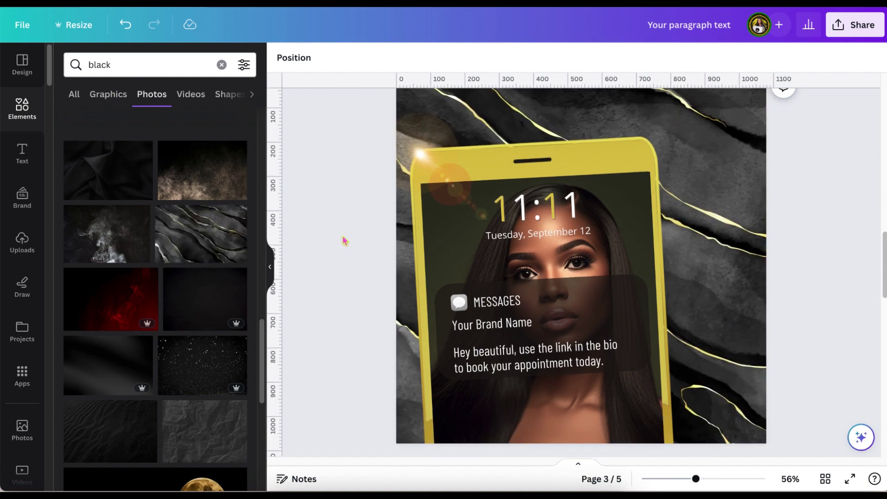
left_click(634, 151)
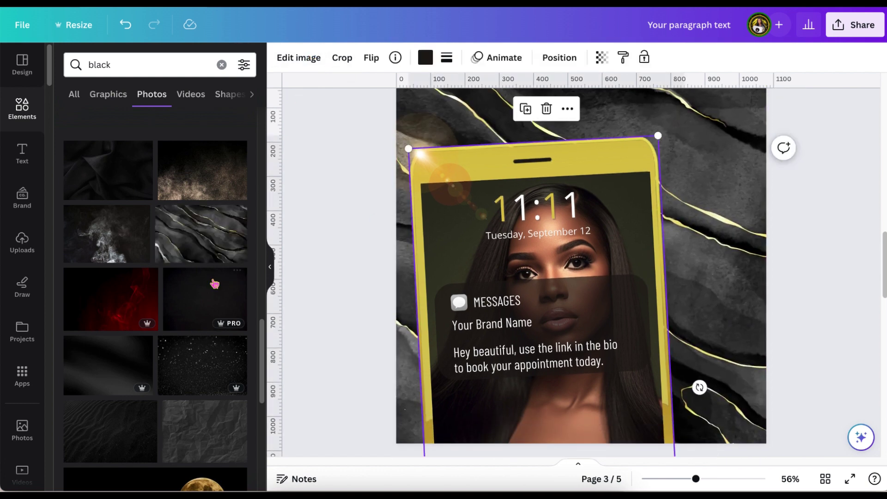
left_click_drag(111, 296, 461, 167)
scroll(198, 418, "down", 7)
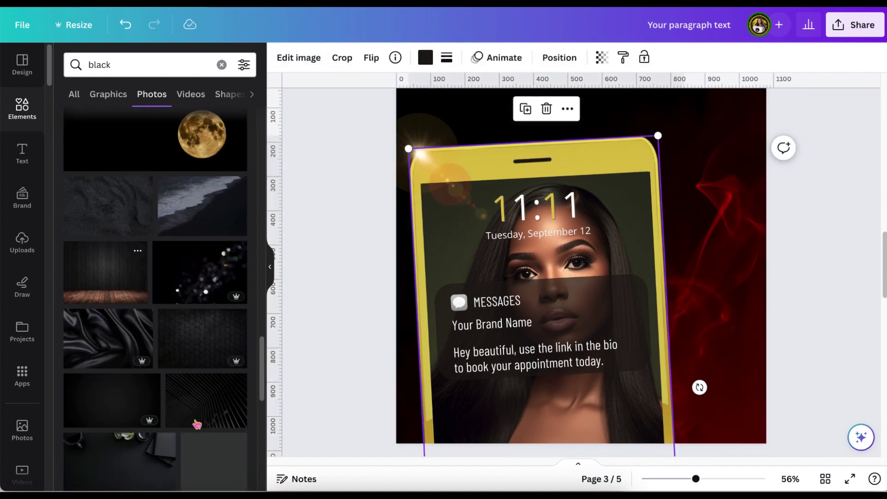
scroll(198, 424, "down", 3)
left_click_drag(111, 319, 300, 161)
double_click(347, 146)
left_click(221, 470)
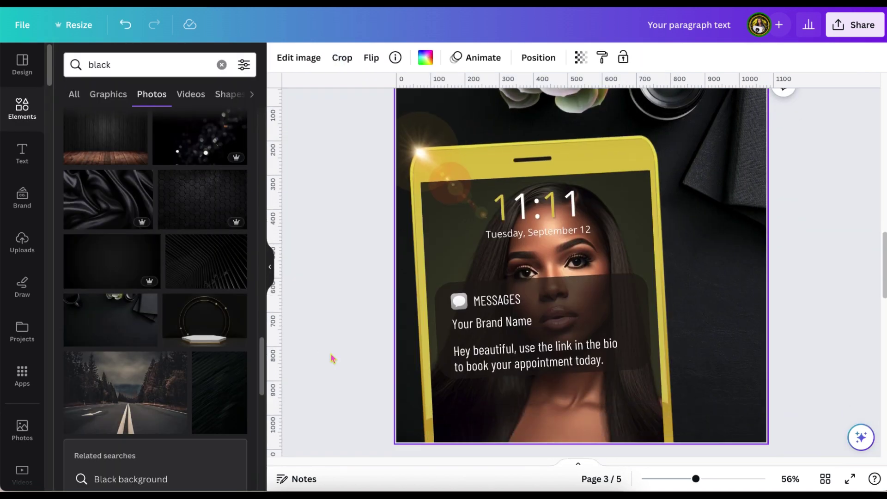
Duplicate page 3 as page 4 and give it a dark laptop-and-plant flatlay background
scroll(333, 358, "up", 1)
scroll(115, 422, "down", 3)
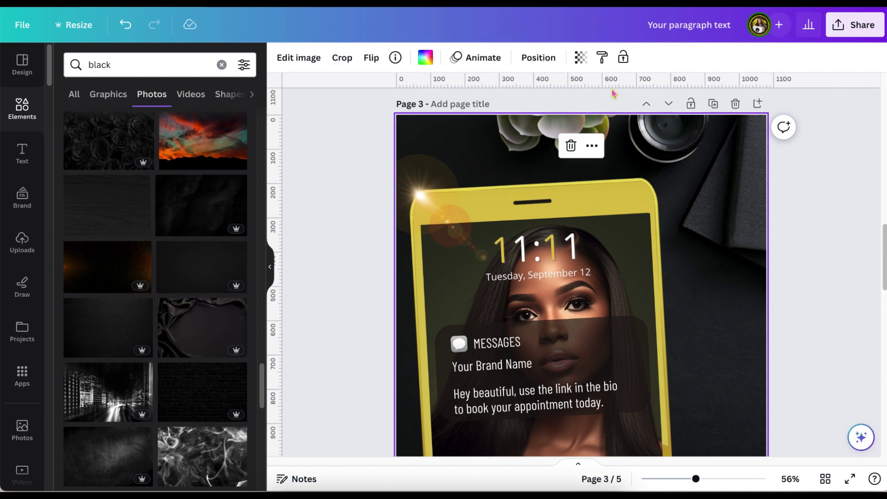
left_click(713, 103)
left_click_drag(108, 141, 416, 193)
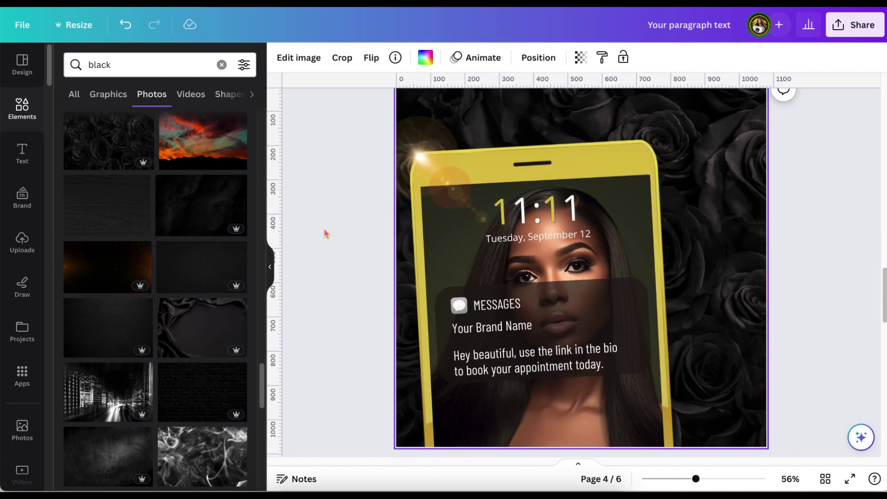
scroll(327, 233, "up", 1)
scroll(133, 328, "down", 3)
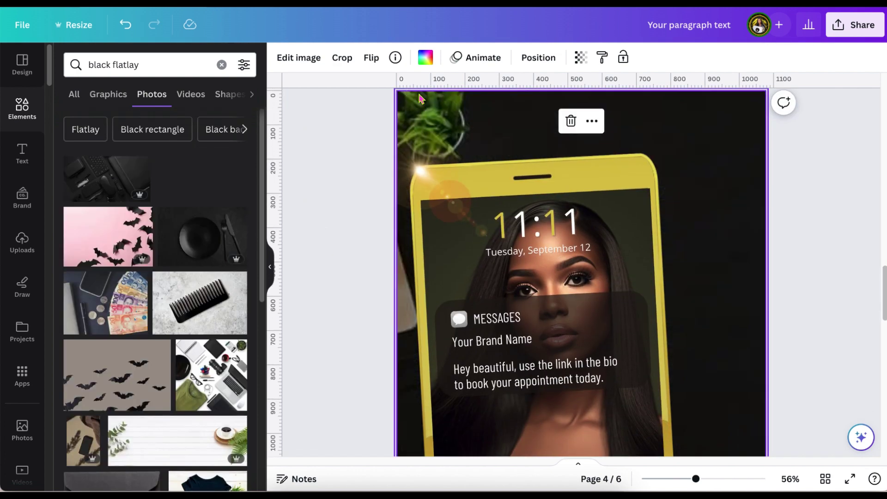
left_click_drag(201, 179, 437, 120)
scroll(495, 113, "up", 1)
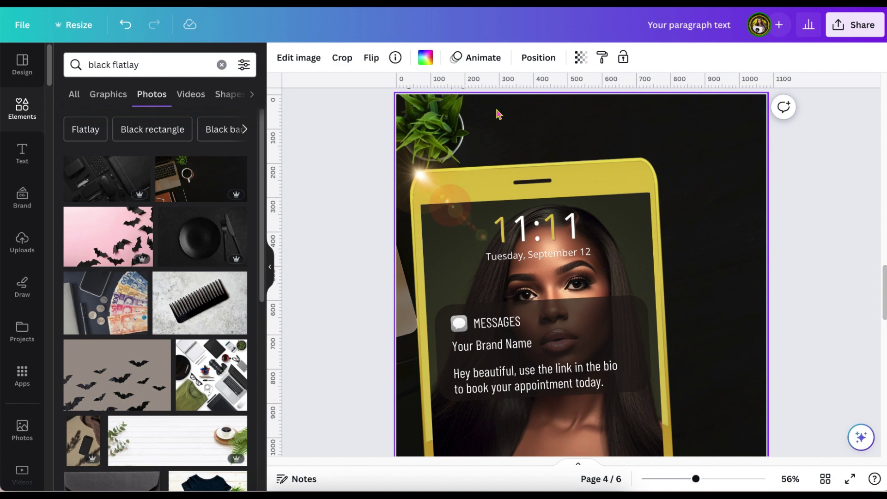
Recrop page 4's dark flatlay background to show more of the laptop
left_click(342, 58)
left_click_drag(375, 174, 588, 174)
left_click_drag(655, 176, 615, 170)
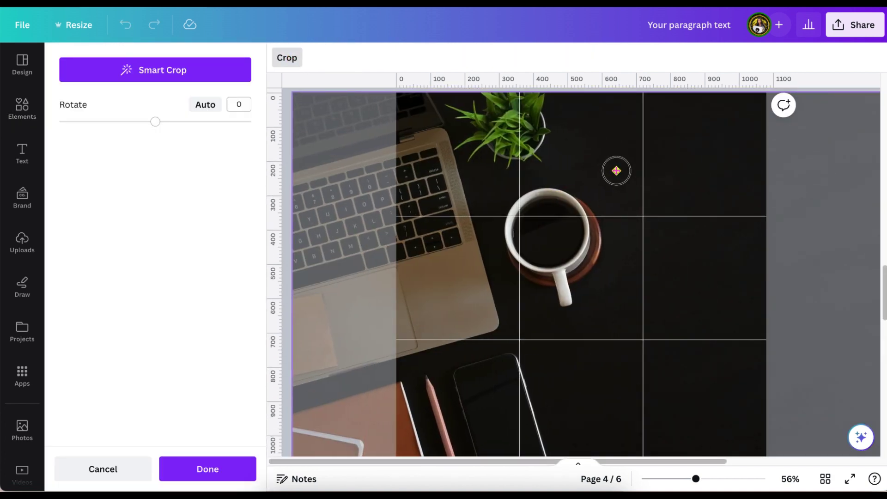
scroll(616, 170, "up", 1)
left_click(207, 469)
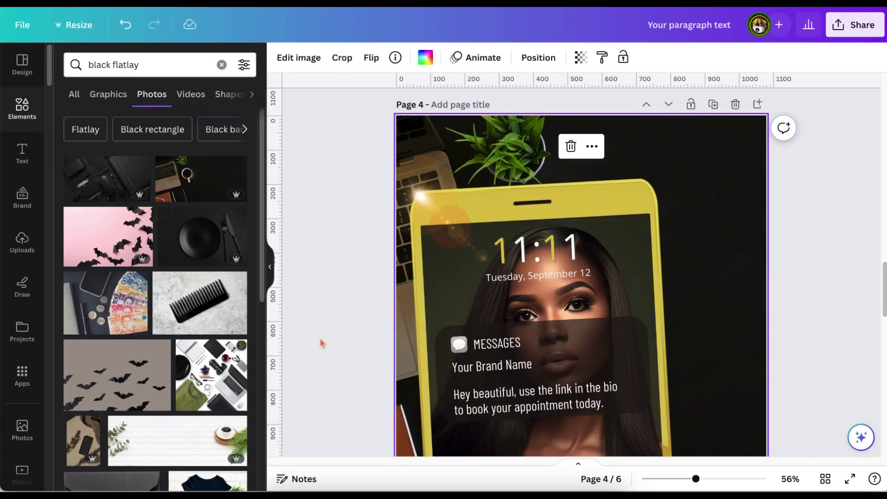
scroll(320, 340, "down", 1)
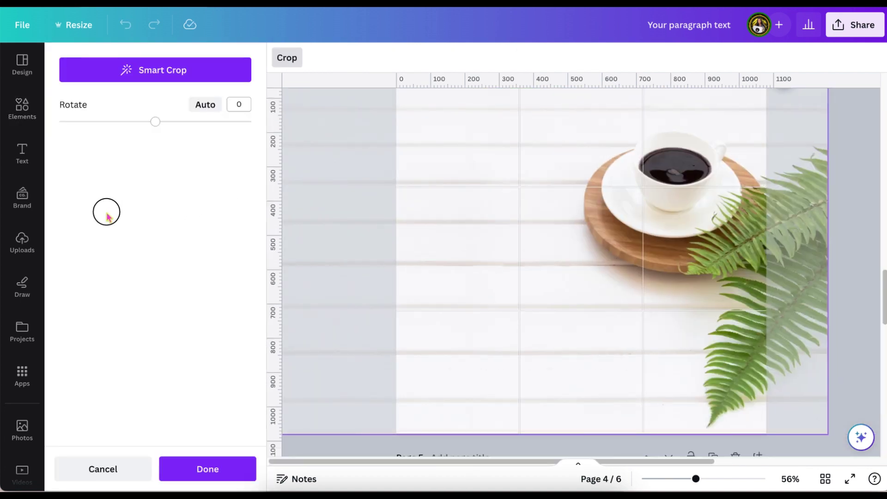
left_click(189, 469)
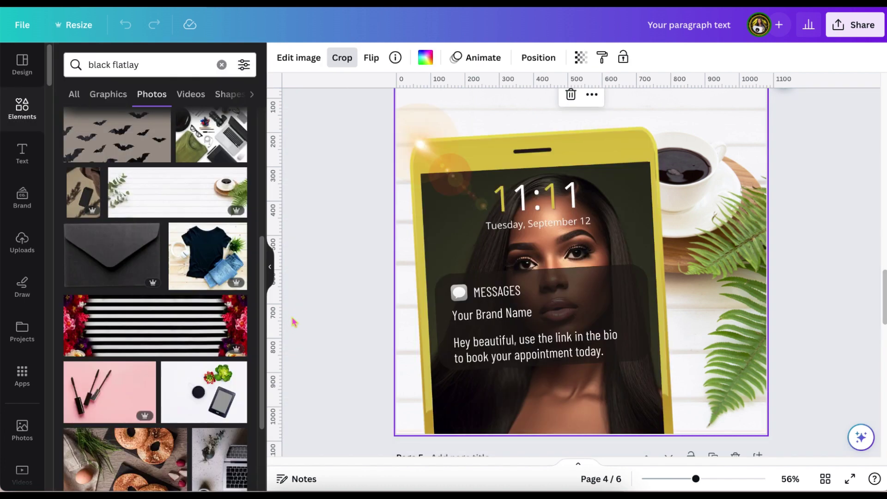
Give page 4 a striped background cropped to show its flowers, and page 5 ink dots
scroll(293, 321, "up", 1)
scroll(292, 321, "down", 1)
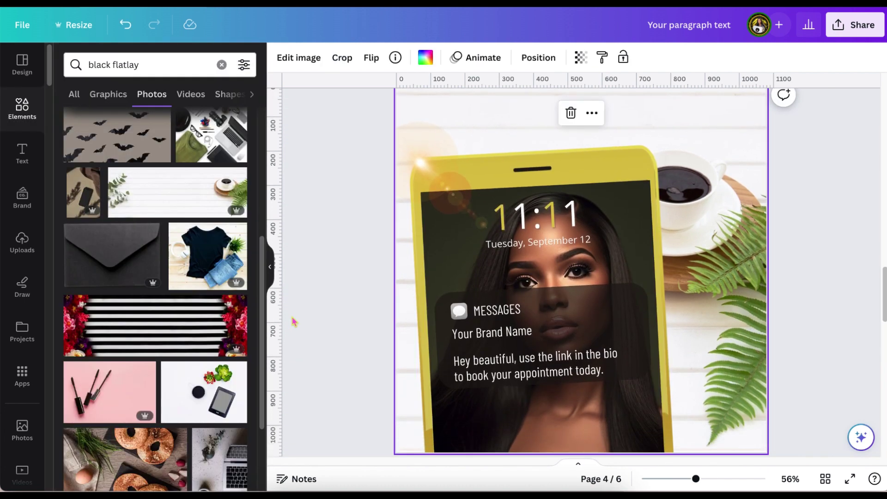
left_click_drag(155, 325, 410, 122)
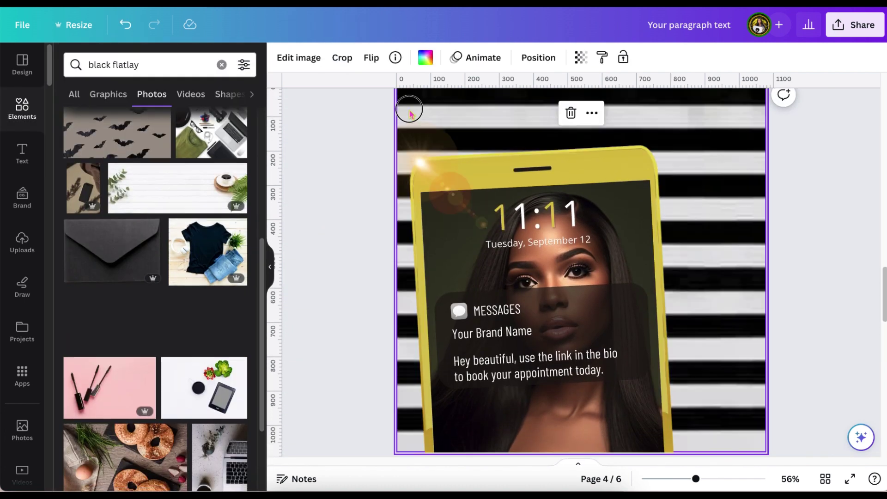
scroll(337, 214, "up", 1)
left_click_drag(336, 211, 344, 63)
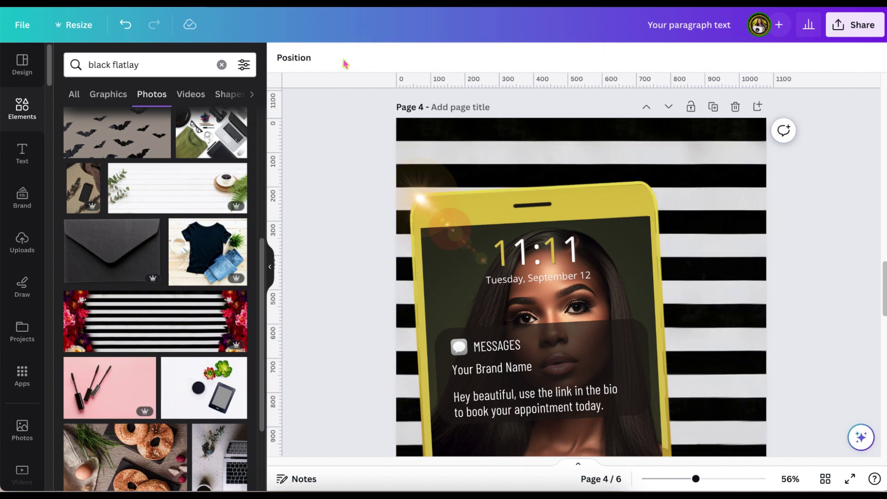
left_click(341, 58)
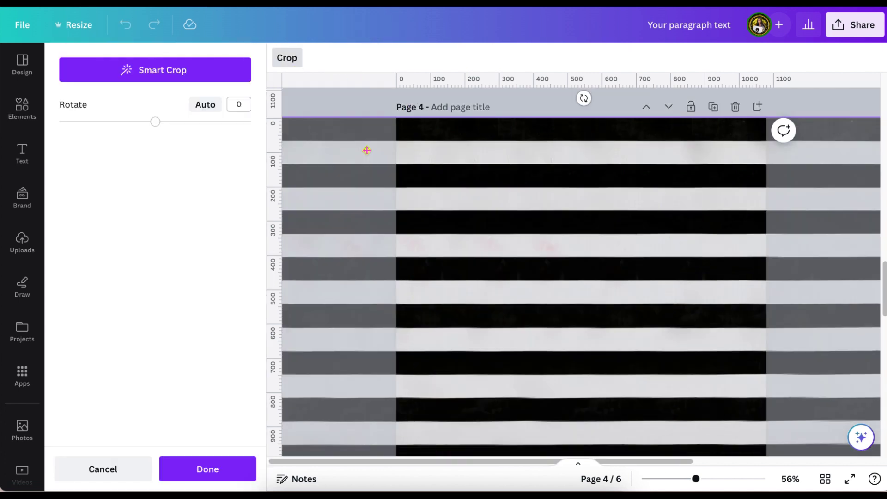
left_click_drag(380, 158, 134, 245)
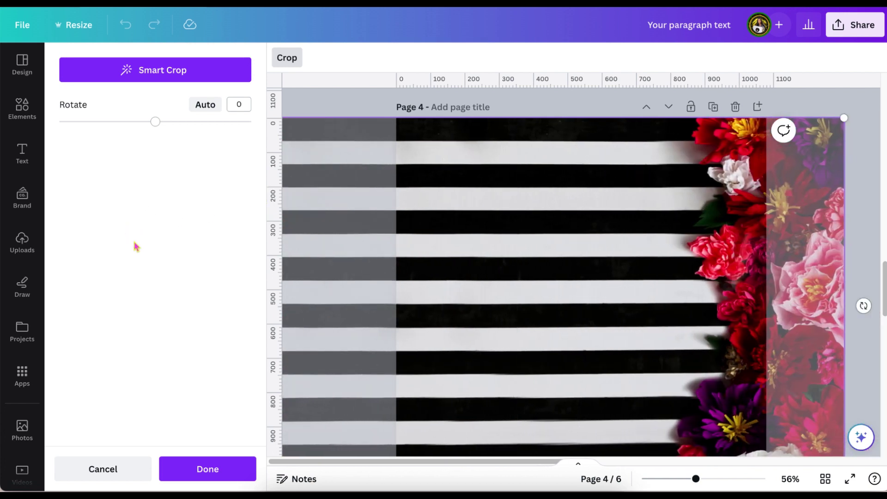
left_click(210, 469)
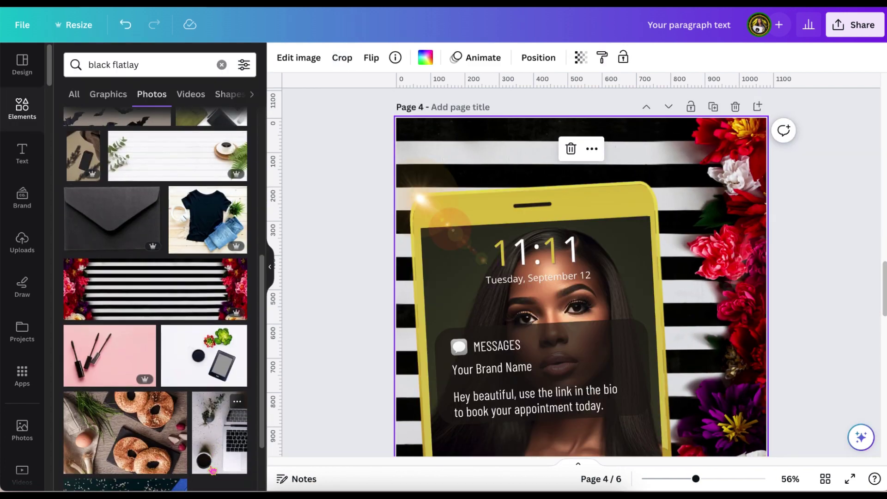
scroll(363, 423, "down", 1)
left_click_drag(113, 295, 419, 123)
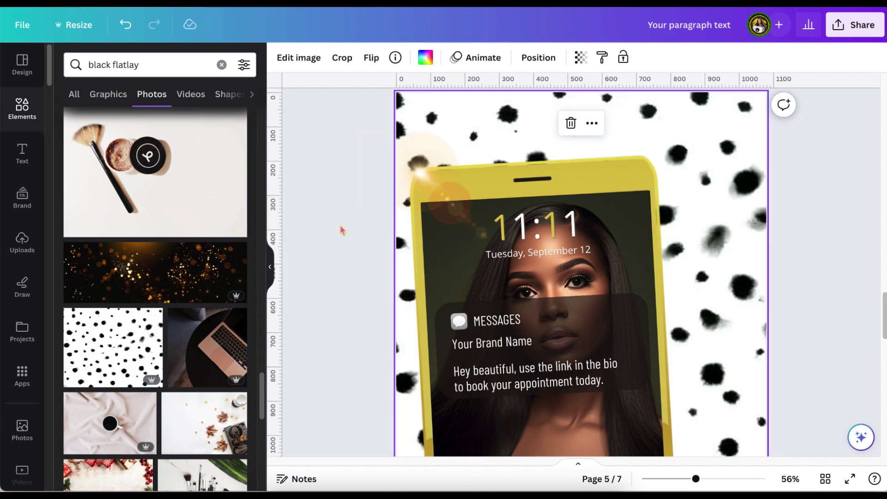
Try a pampas grass fall photo, then set gold autumn leaves as page 5's background
scroll(341, 229, "up", 1)
scroll(342, 229, "down", 2)
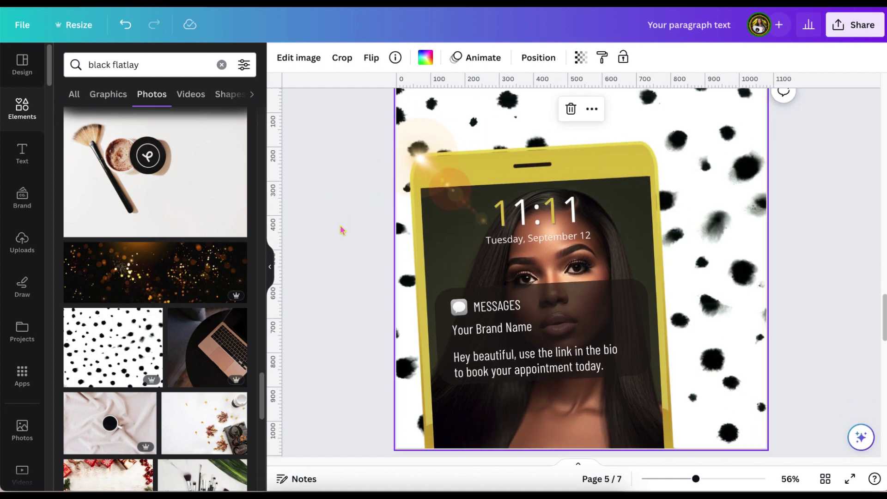
scroll(342, 229, "up", 1)
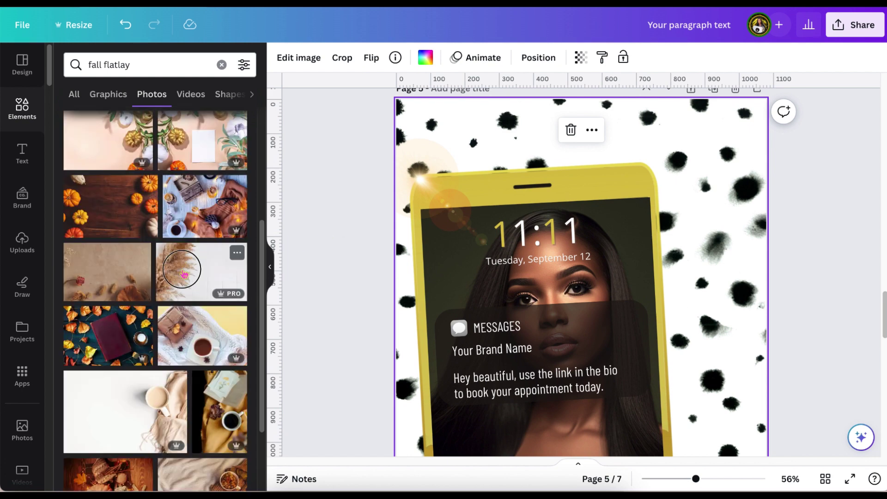
left_click_drag(185, 270, 413, 120)
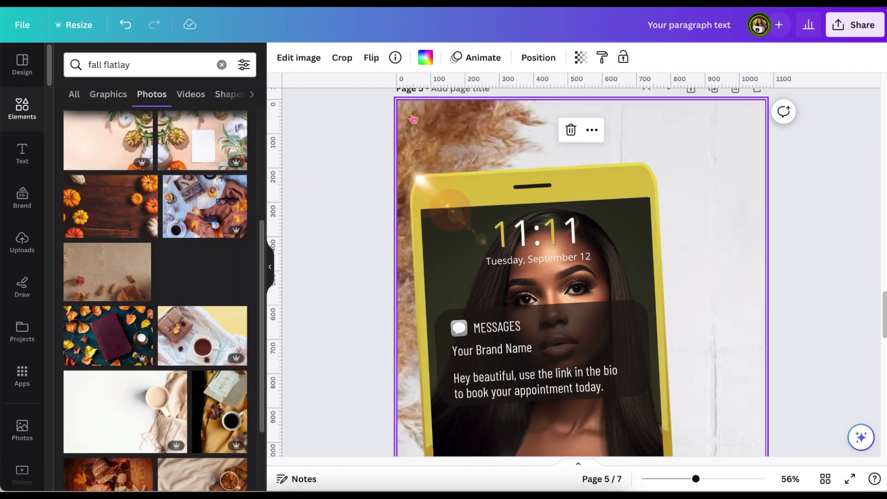
scroll(344, 282, "down", 3)
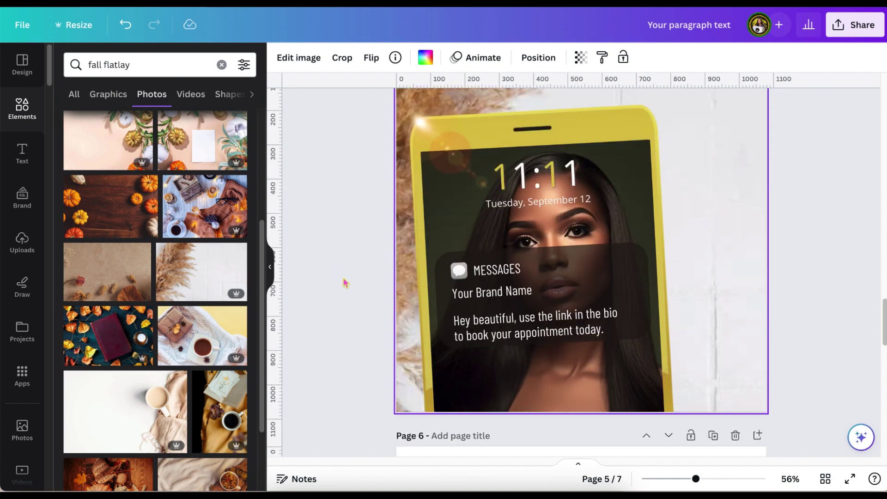
scroll(344, 283, "up", 4)
scroll(344, 282, "up", 1)
scroll(344, 282, "down", 2)
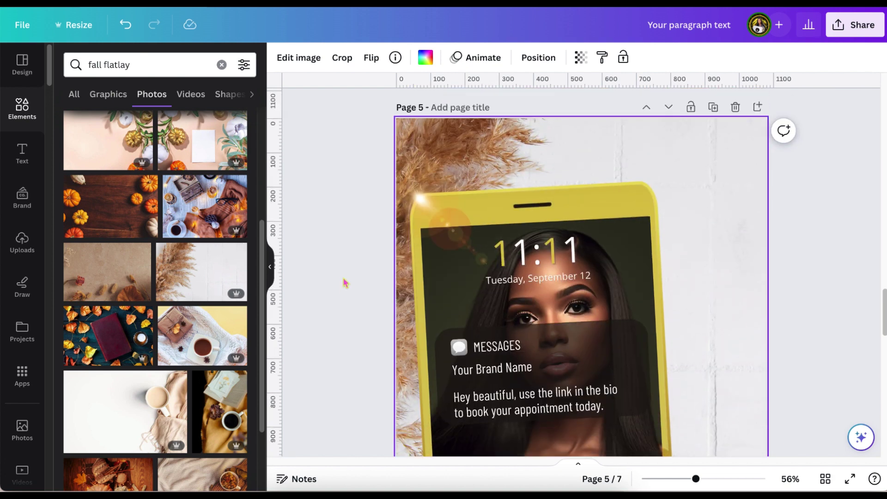
scroll(344, 283, "down", 1)
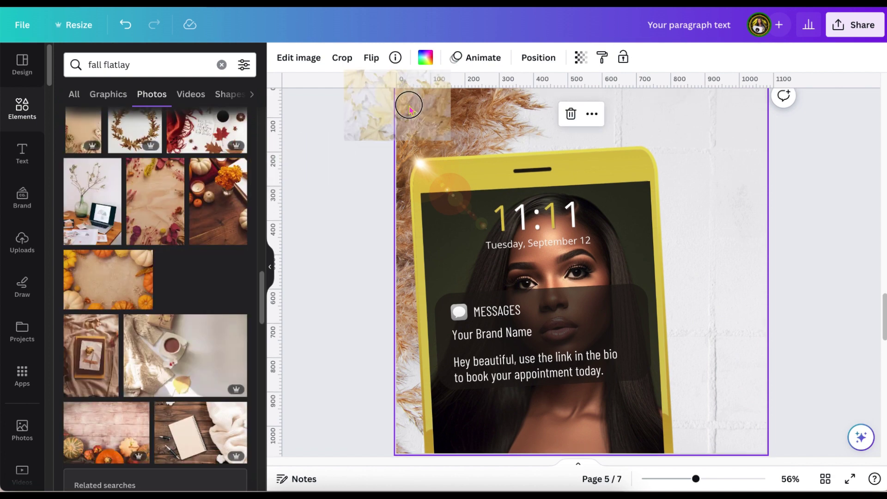
left_click_drag(406, 103, 414, 111)
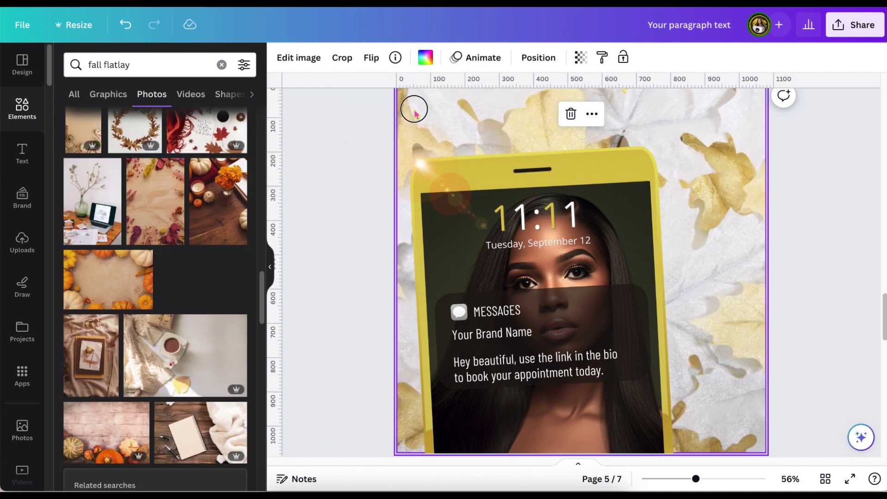
scroll(340, 221, "up", 1)
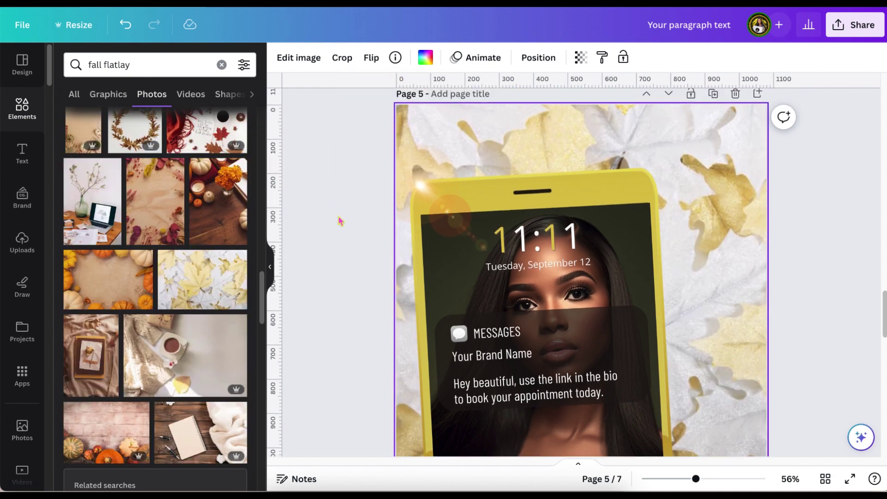